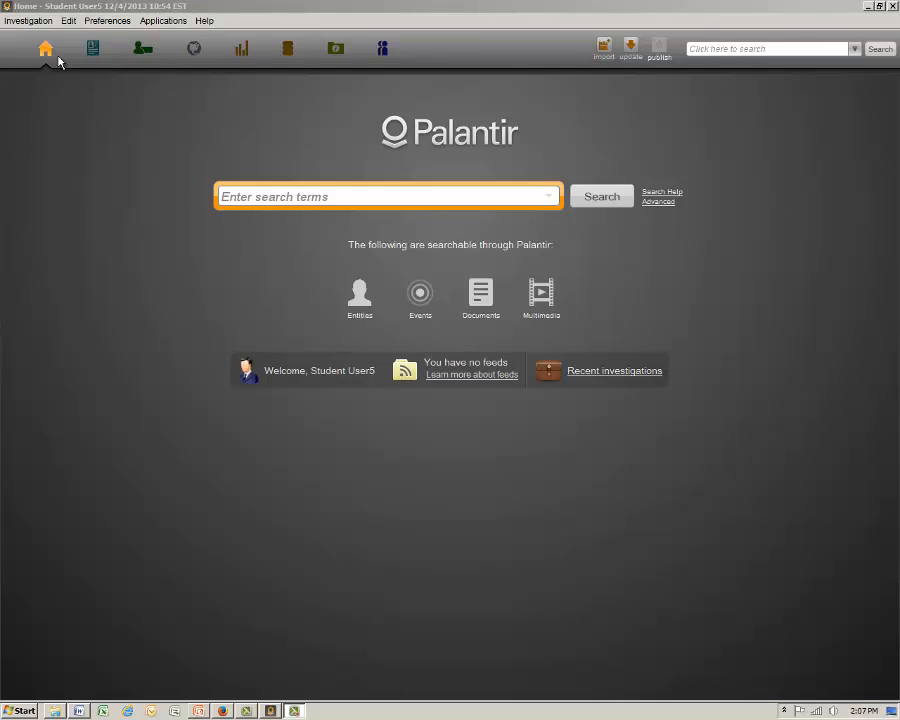
Open the investigation repository to view the saved investigations, and close it without opening one.
left_click(20, 20)
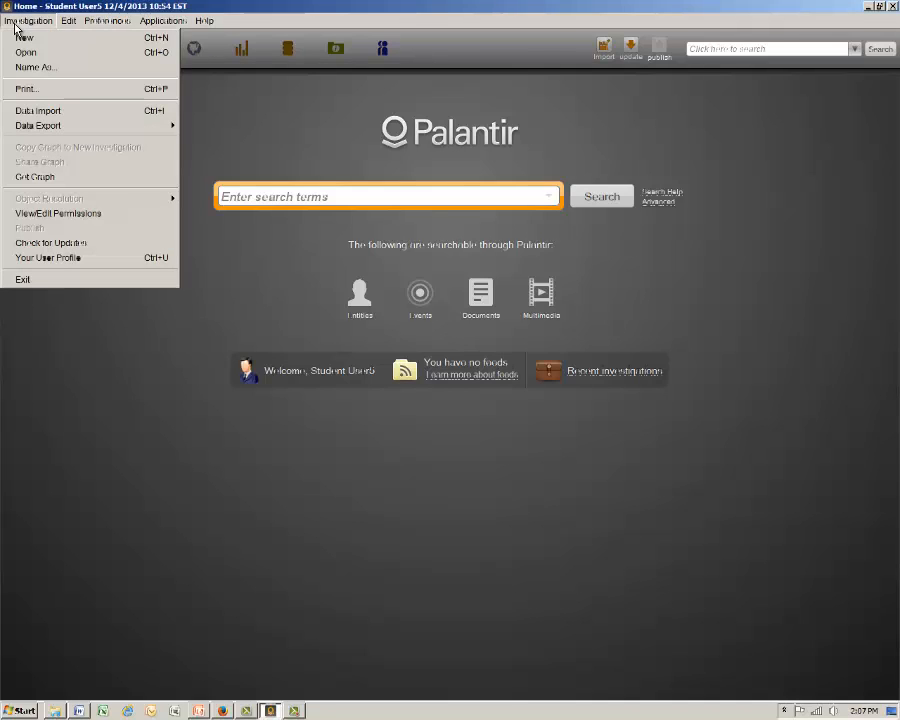
left_click(22, 52)
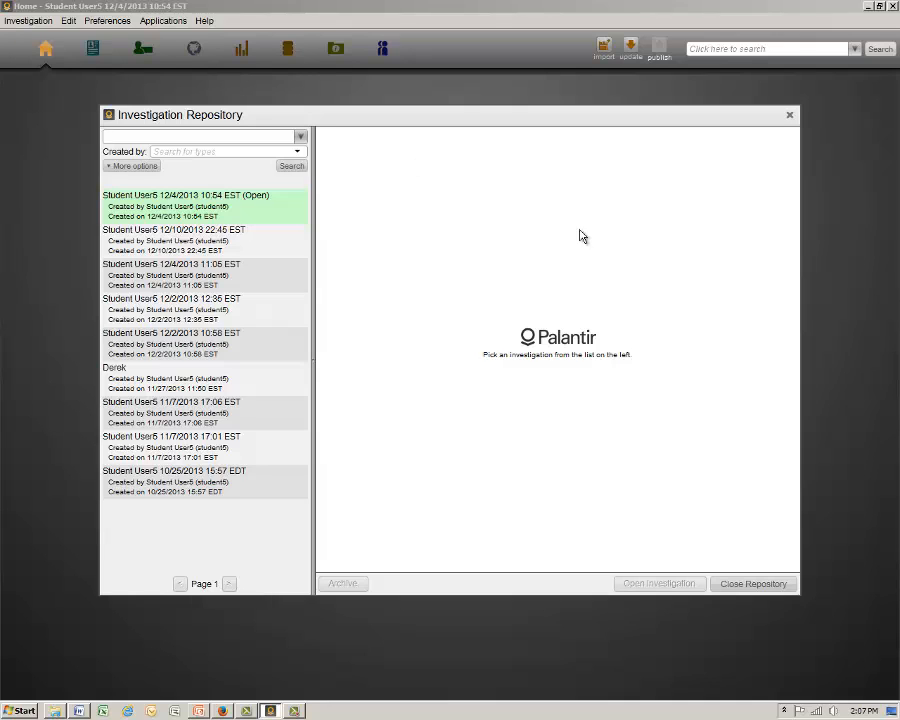
left_click(752, 584)
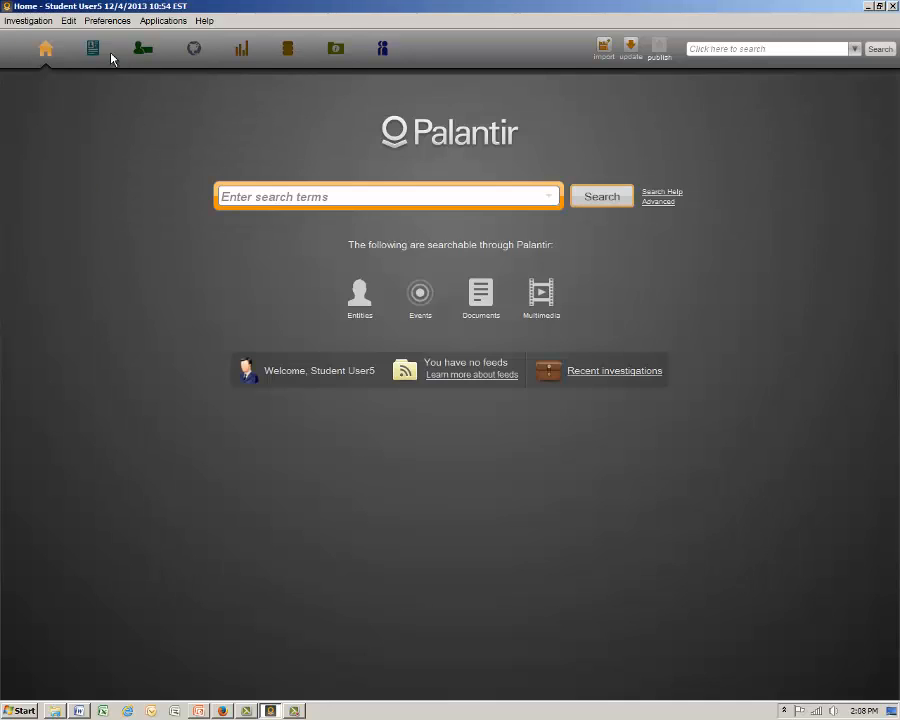
Rename the current investigation to "Midway Training".
left_click(44, 22)
left_click(35, 71)
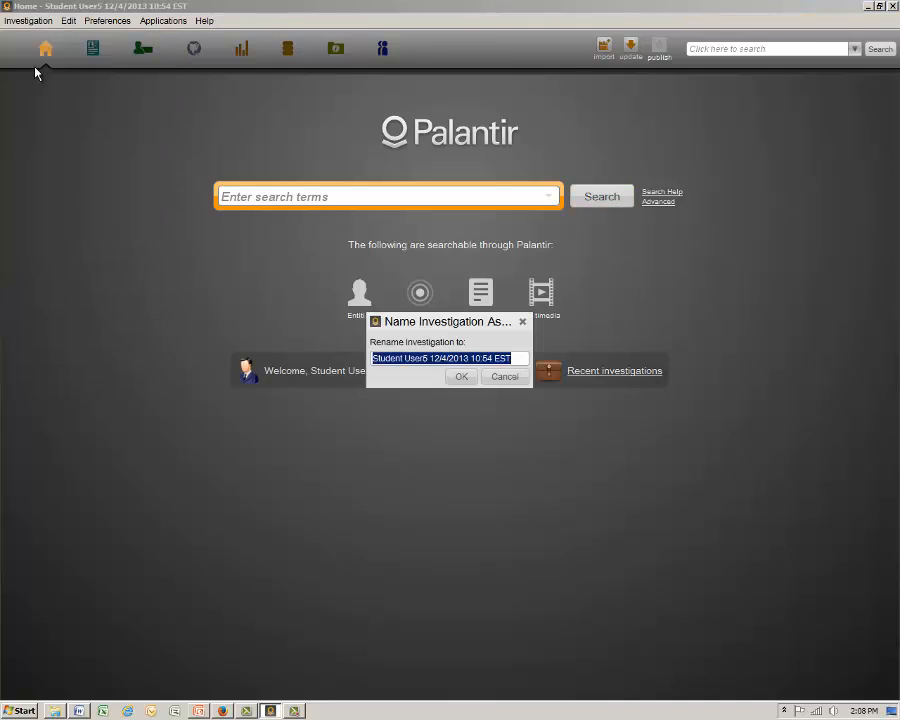
type("Midway ")
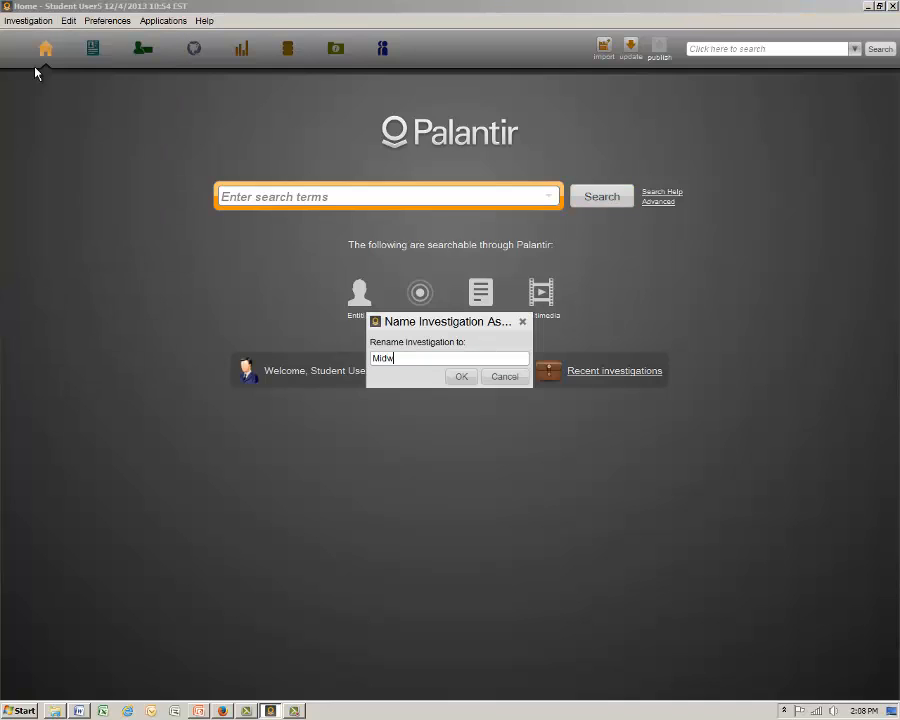
type("Training")
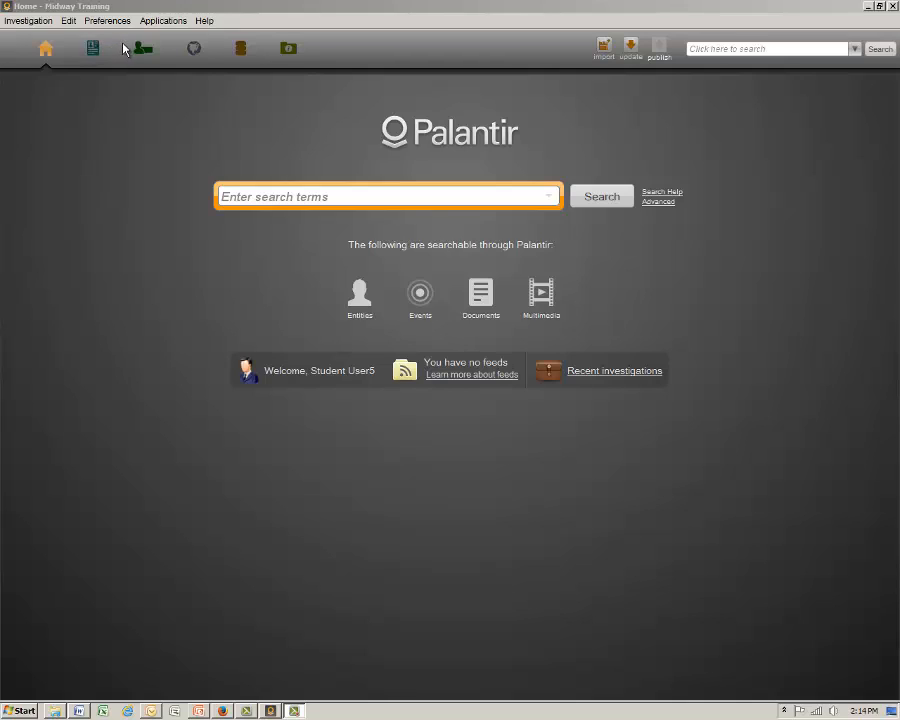
Enable the Object Explorer application for this investigation and return to the Home view.
left_click(174, 27)
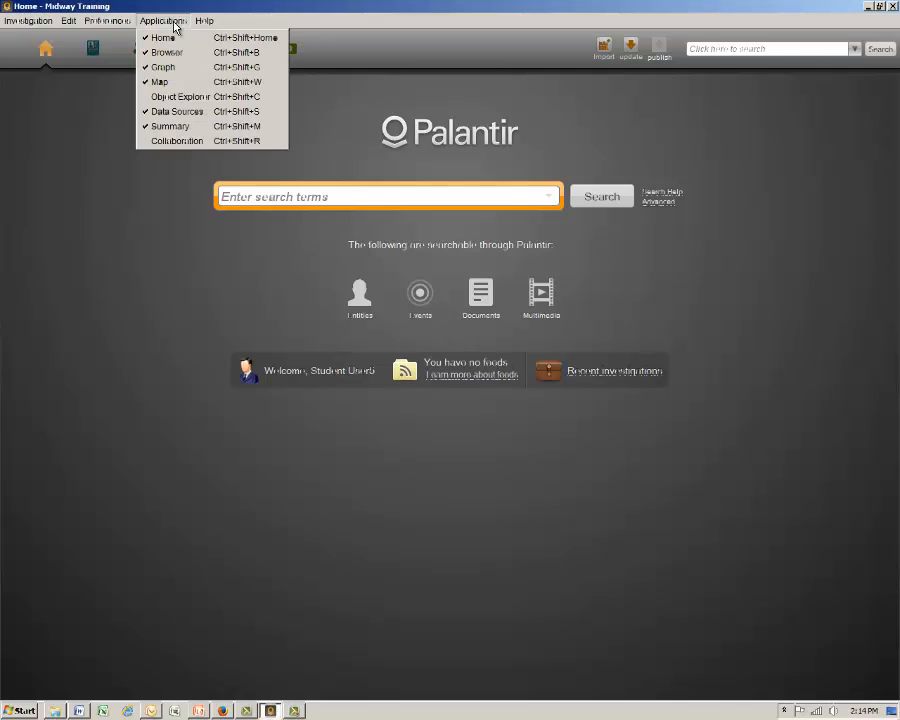
left_click(192, 96)
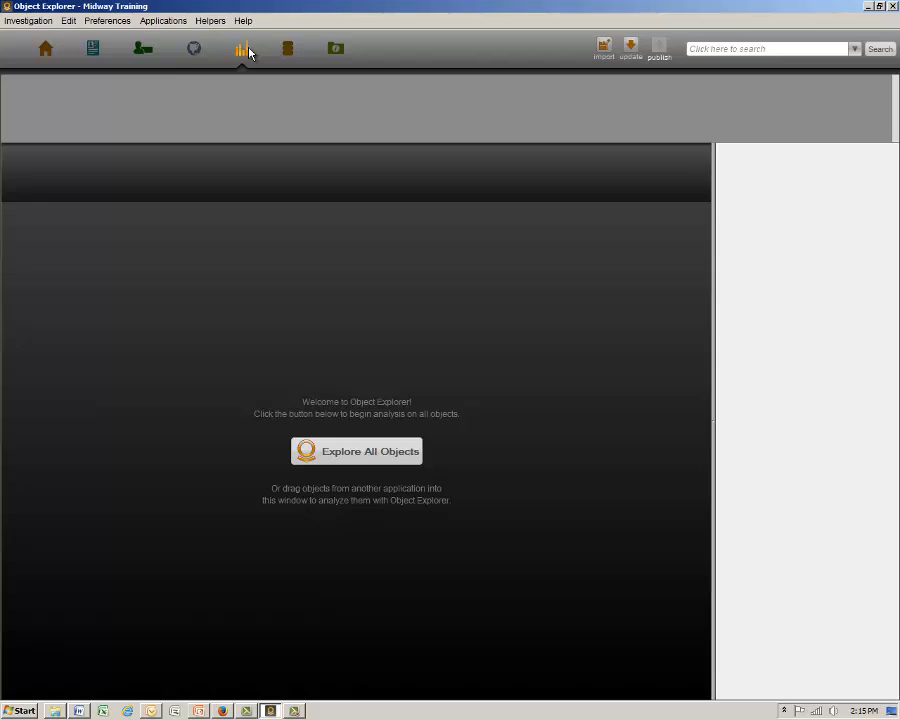
left_click(46, 55)
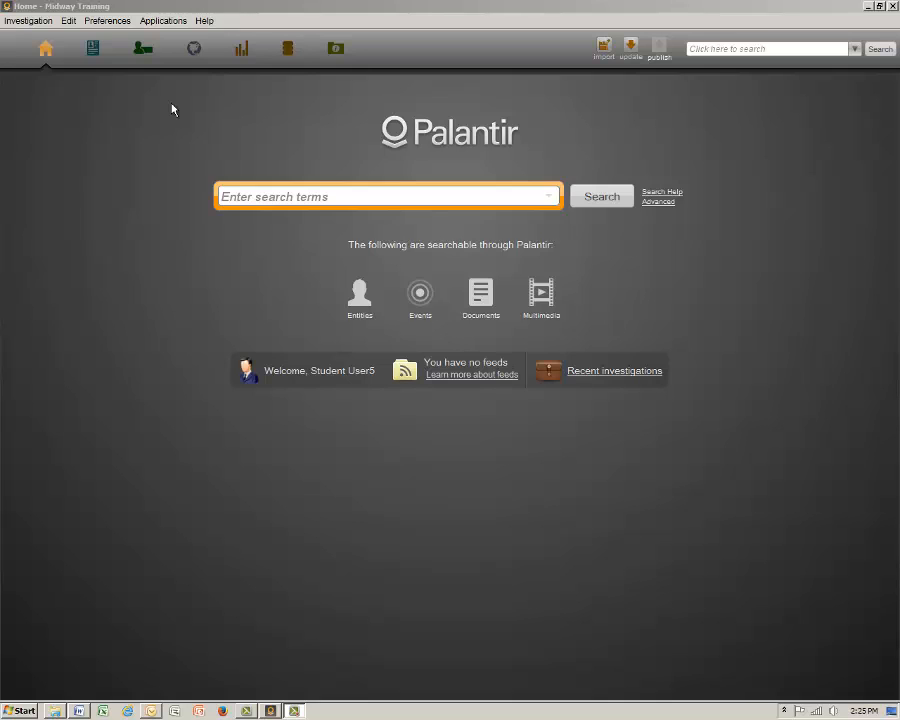
Switch to the Graph application and turn on its Selection helper.
left_click(145, 52)
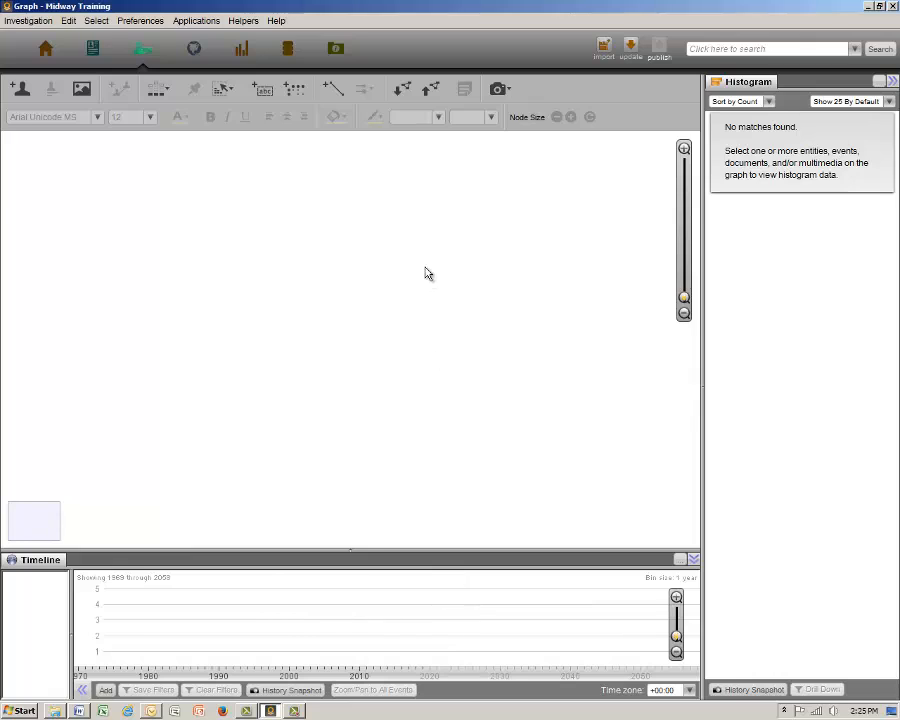
left_click(240, 20)
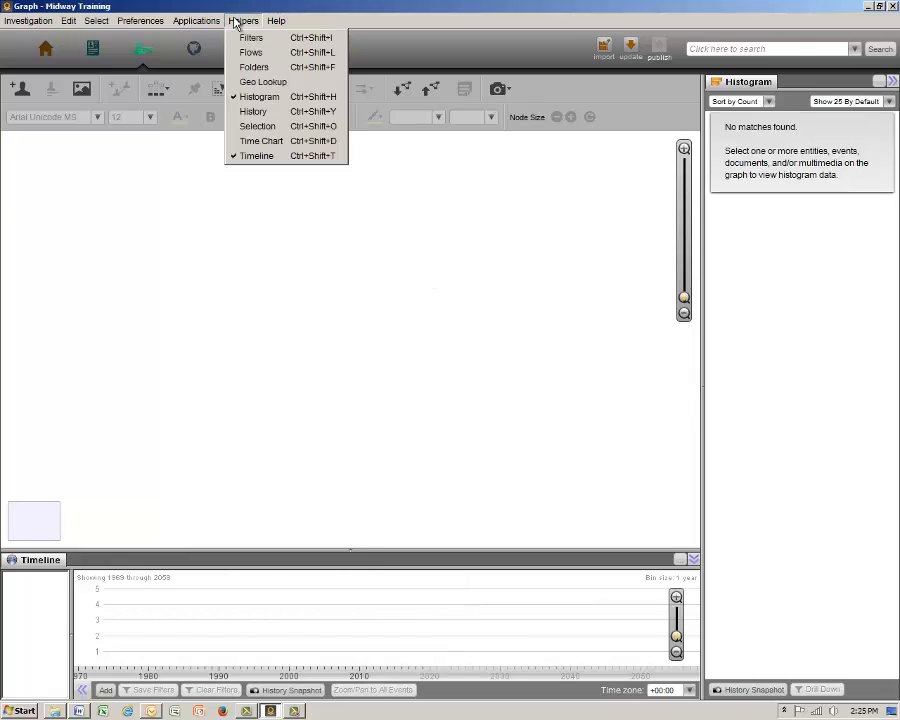
left_click(264, 126)
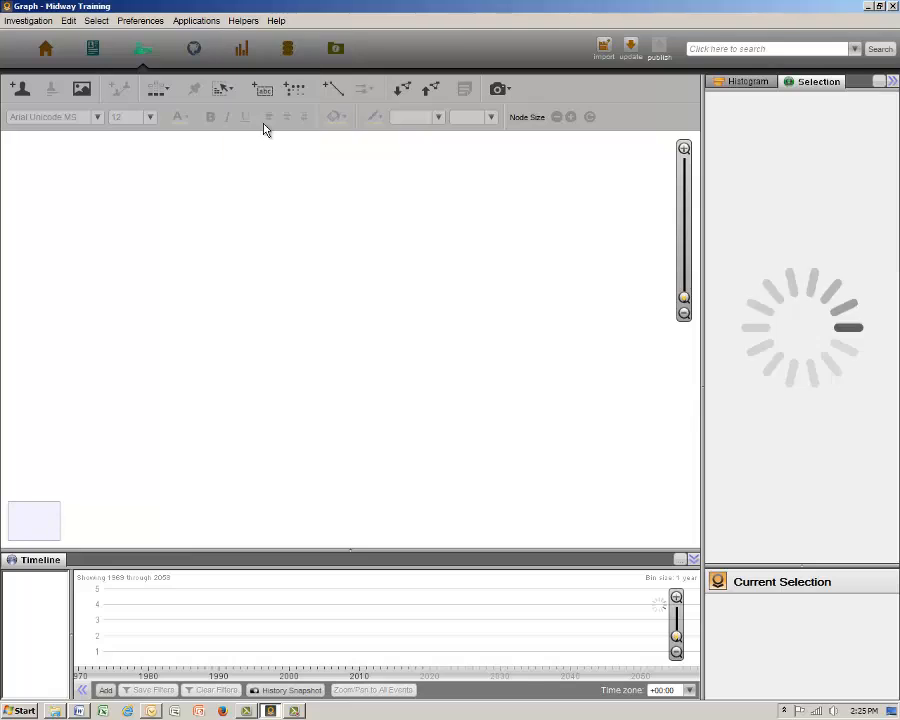
left_click(245, 20)
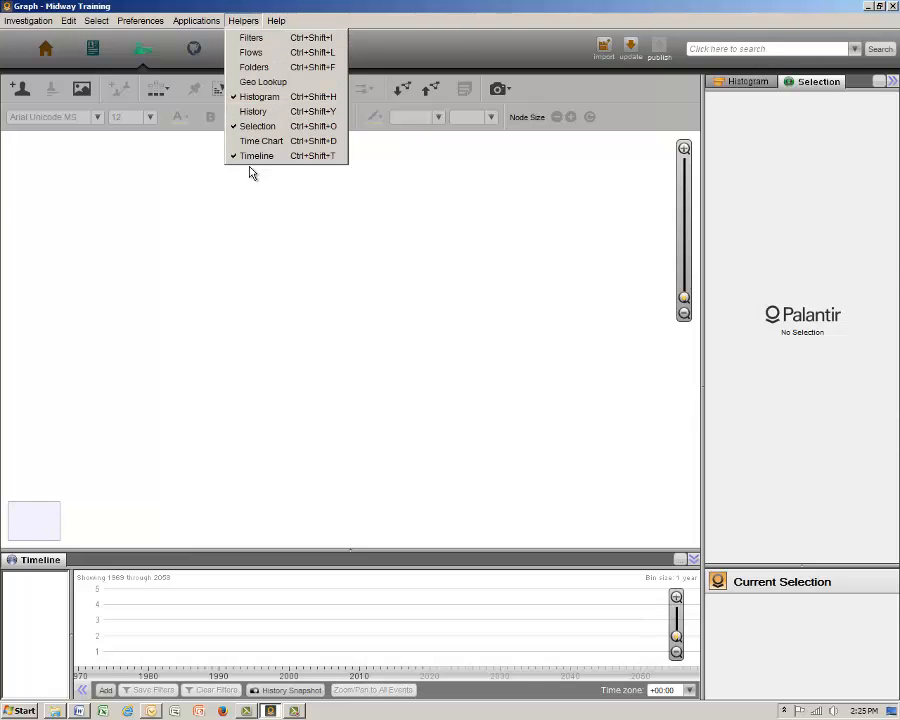
left_click(242, 277)
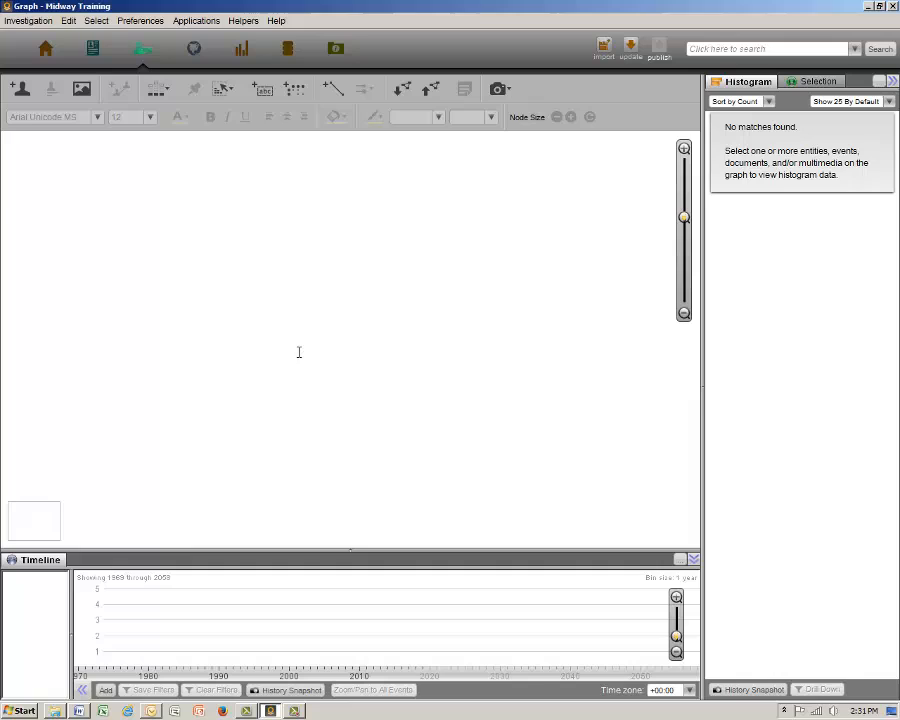
Find "enterprise" with Quick Jump and add the Enterprise (CV-6) entity to the graph.
type("enterprise")
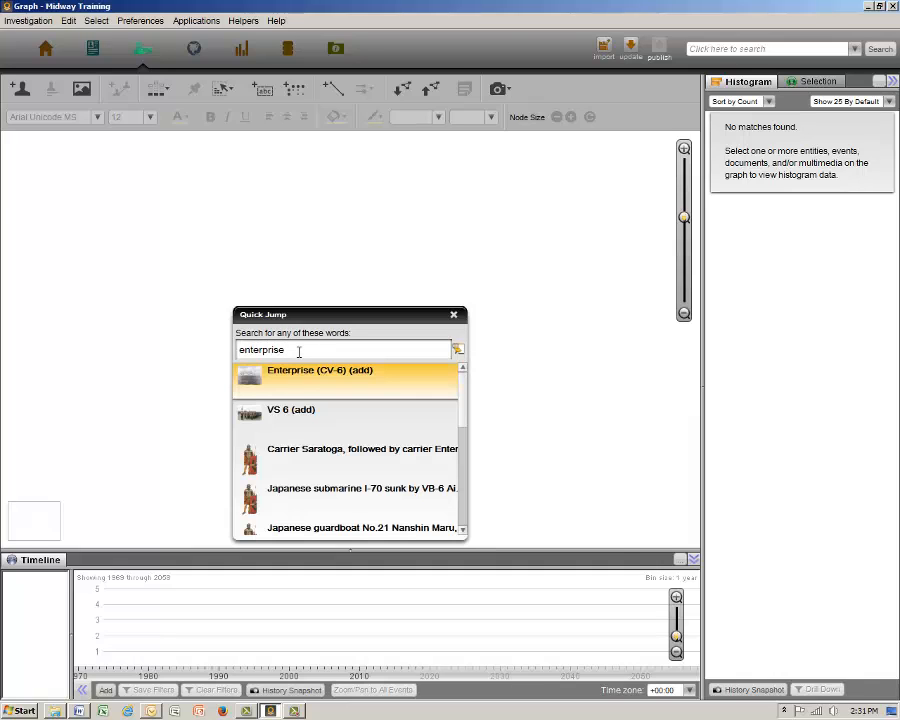
left_click(295, 388)
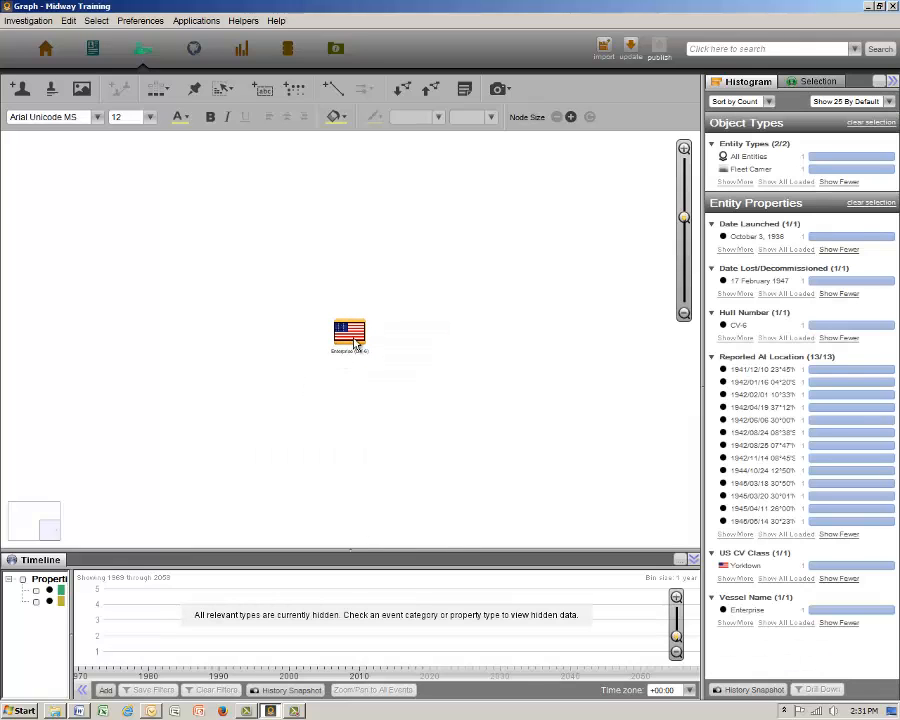
Review the Enterprise (CV-6) media, related events and entities in the Selection helper, view its full record in the Browser, and return to the graph.
mouse_move(355, 344)
left_click(796, 88)
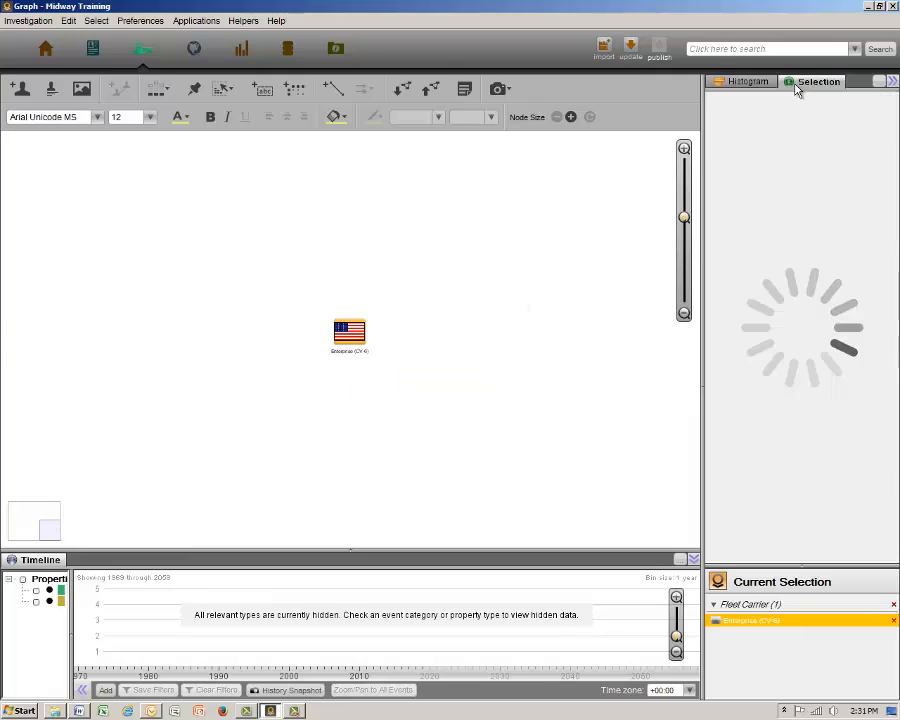
scroll(780, 380, "down", 5)
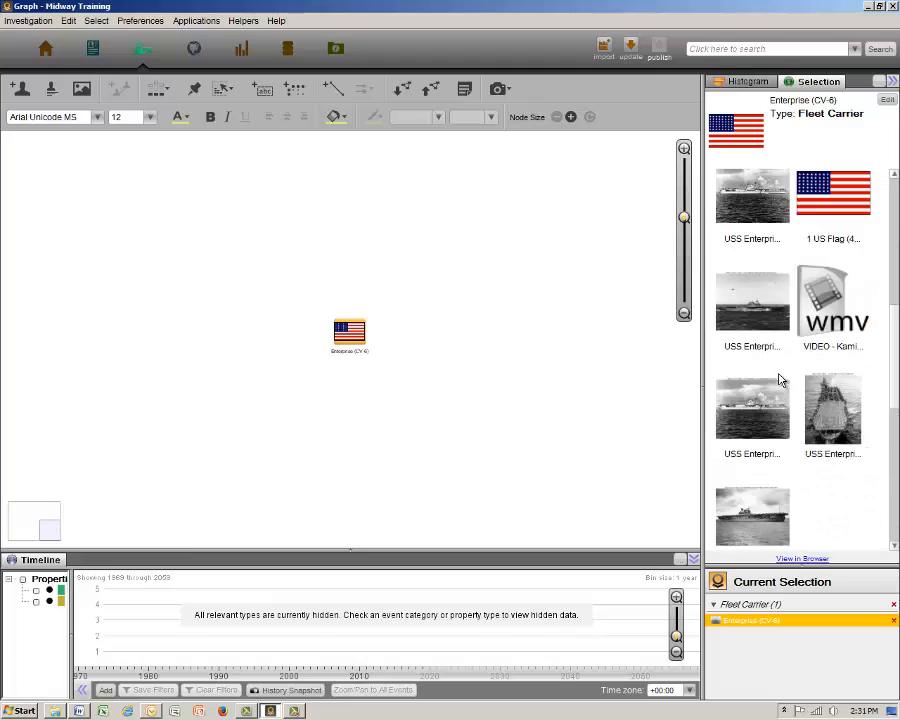
scroll(780, 380, "down", 3)
scroll(780, 380, "down", 2)
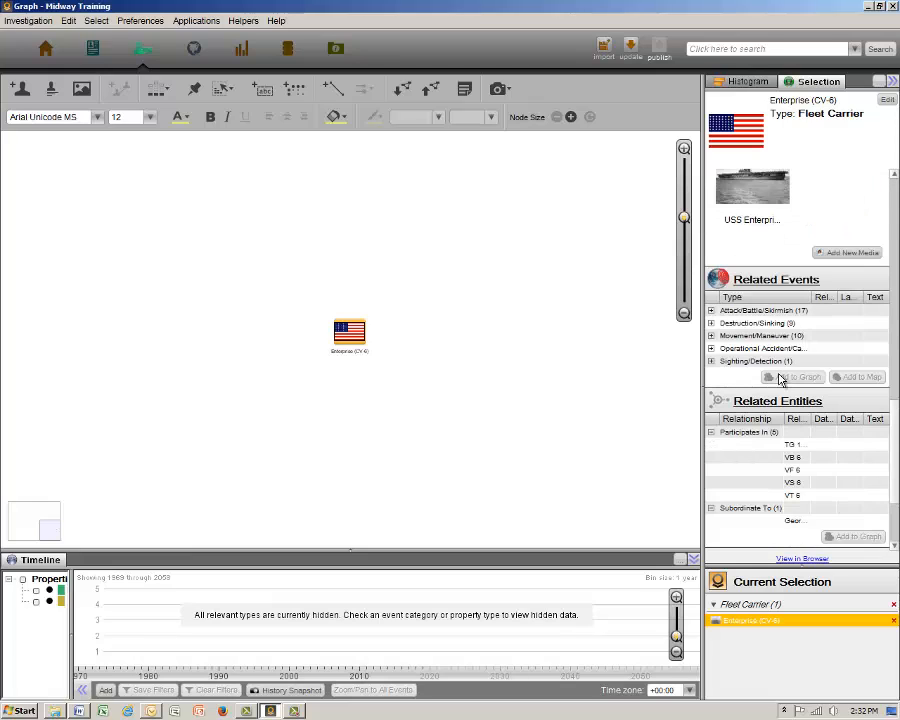
scroll(780, 380, "up", 5)
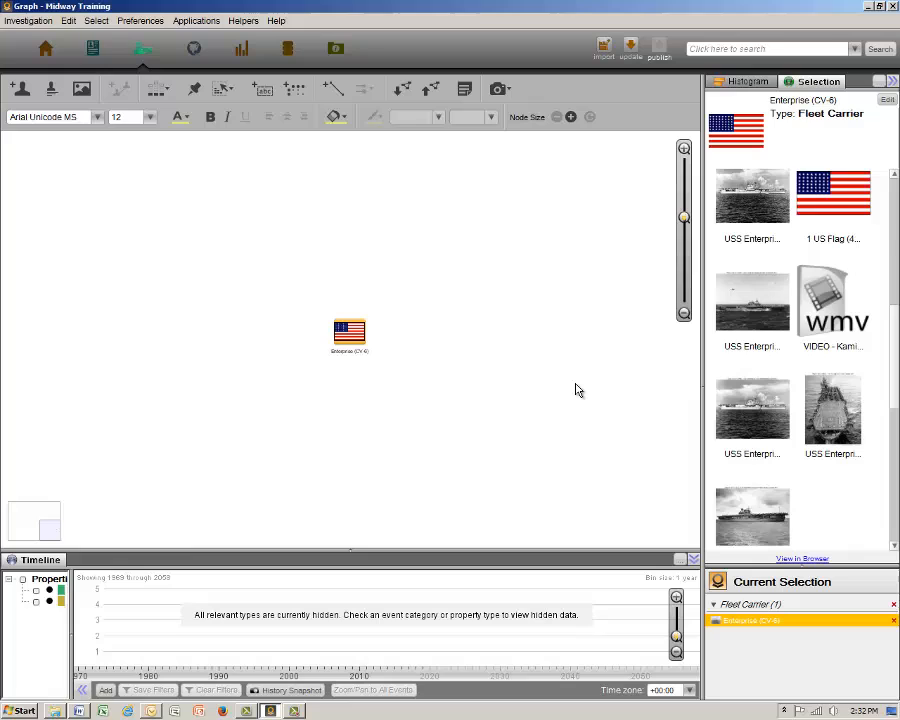
double_click(360, 347)
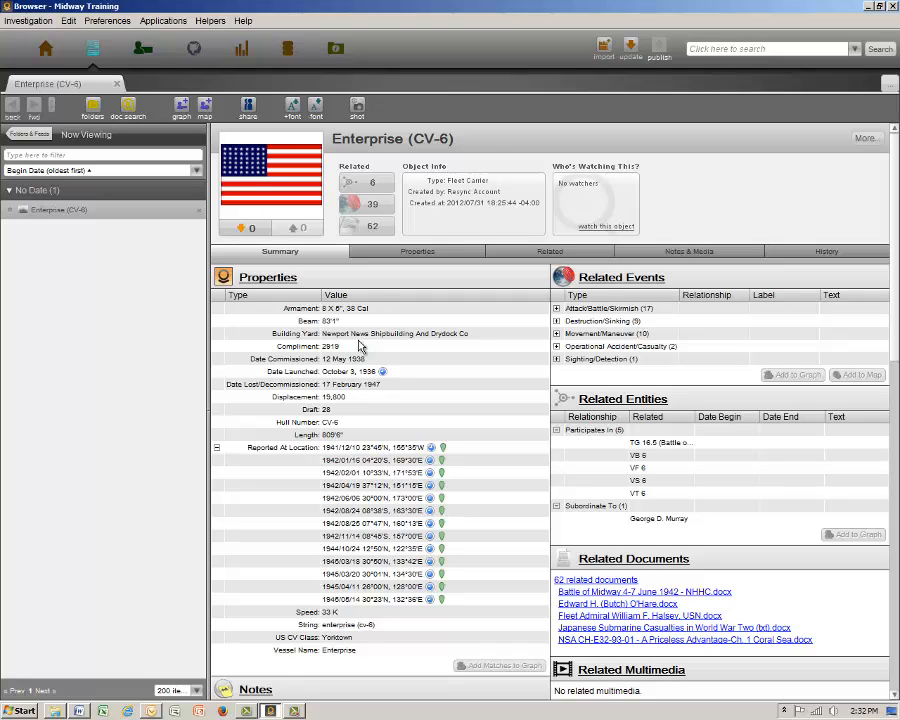
left_click(144, 50)
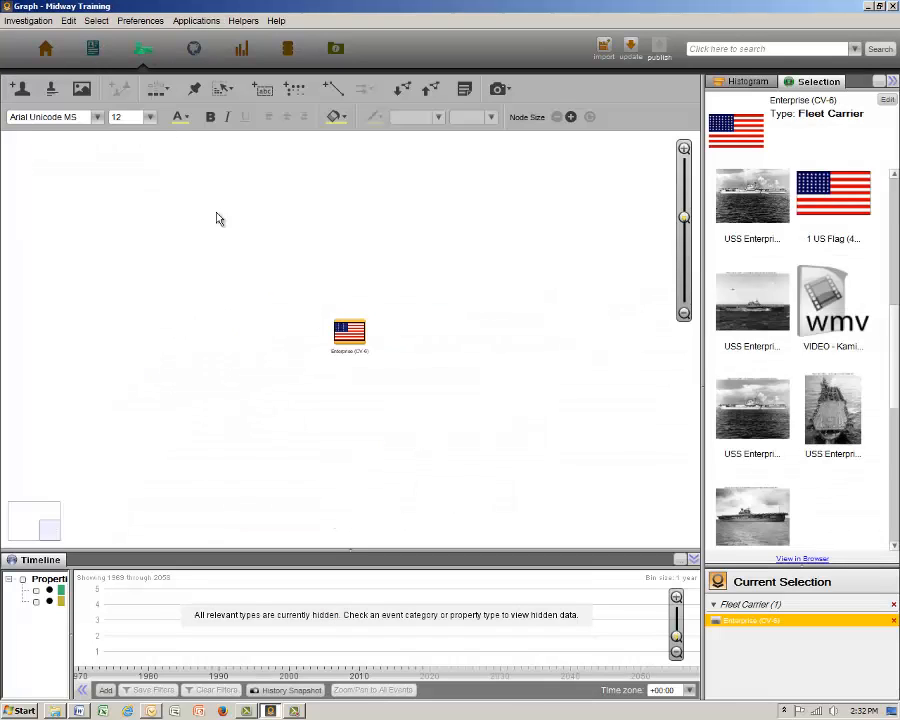
Search for "Battle of Midway" and enterprise, and add the "Battle of Midway concludes" event to the graph beside Enterprise (CV-6).
left_click(684, 314)
left_click(684, 314)
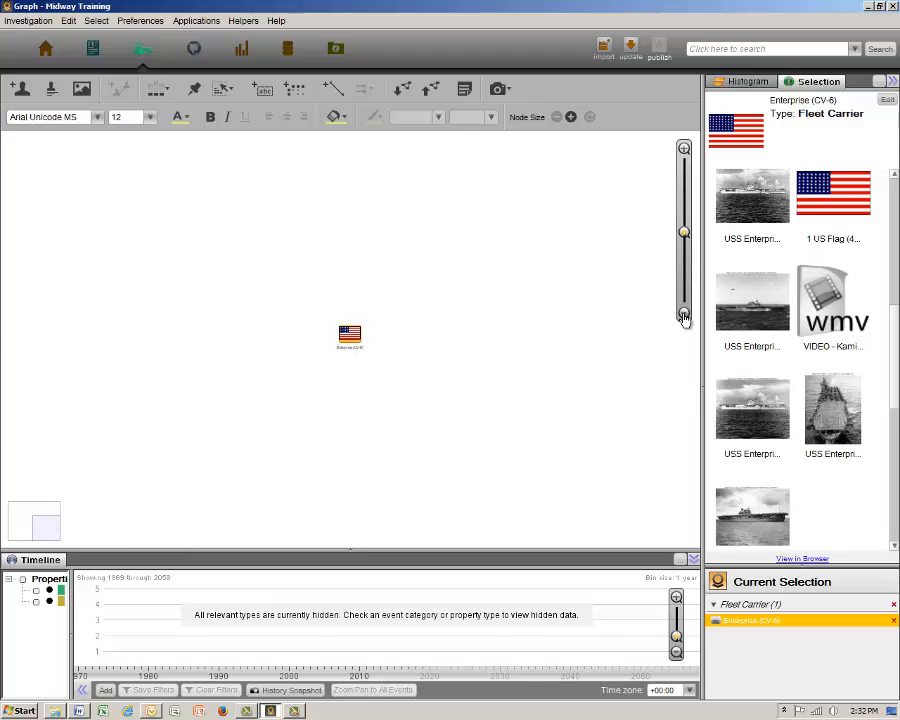
left_click_drag(684, 256, 684, 196)
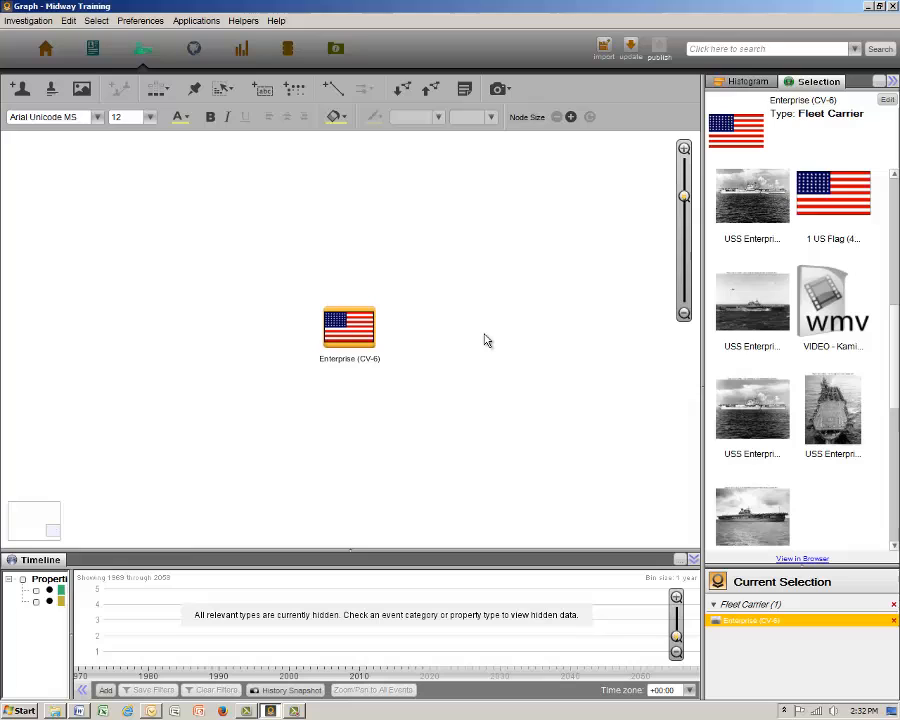
mouse_move(487, 340)
left_mouse_down()
mouse_move(384, 426)
mouse_move(233, 335)
mouse_move(342, 241)
mouse_move(570, 263)
mouse_move(516, 348)
mouse_move(460, 348)
mouse_move(484, 321)
mouse_move(492, 340)
left_mouse_up()
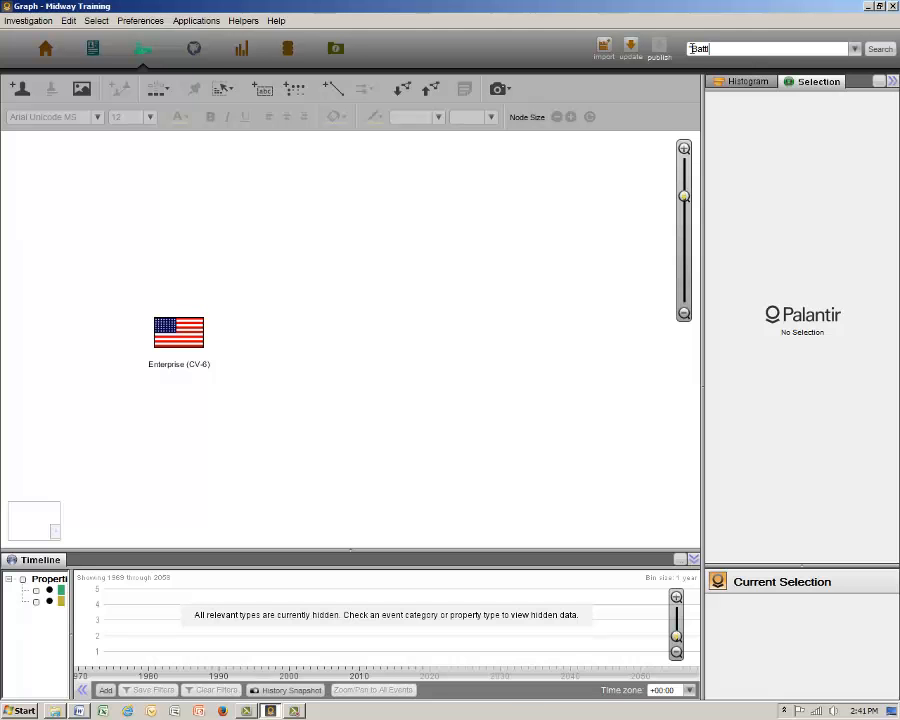
type("le of Midway\" and enterprise")
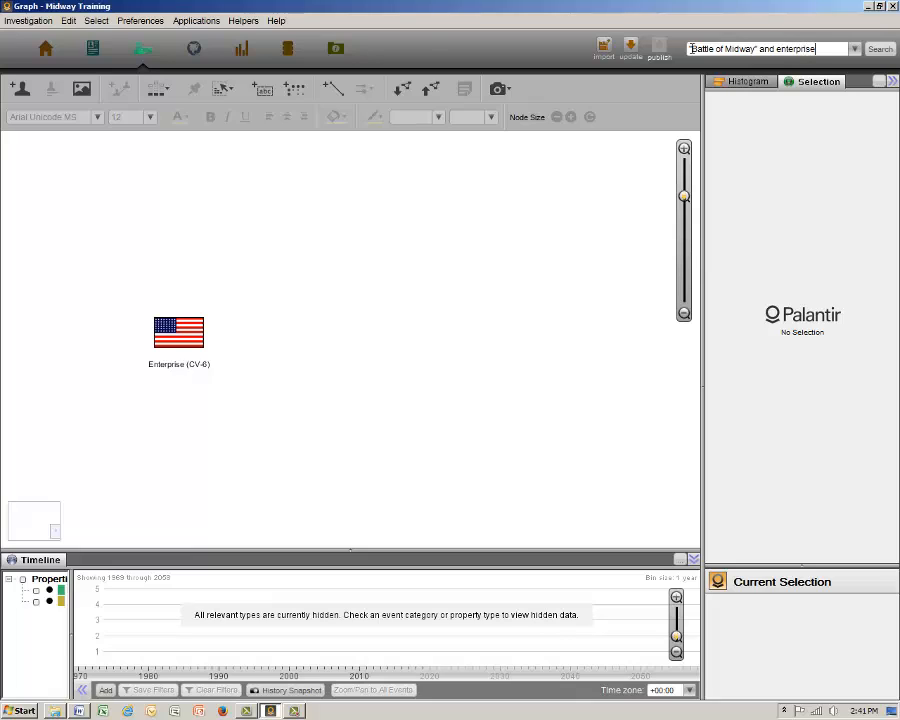
left_click(879, 55)
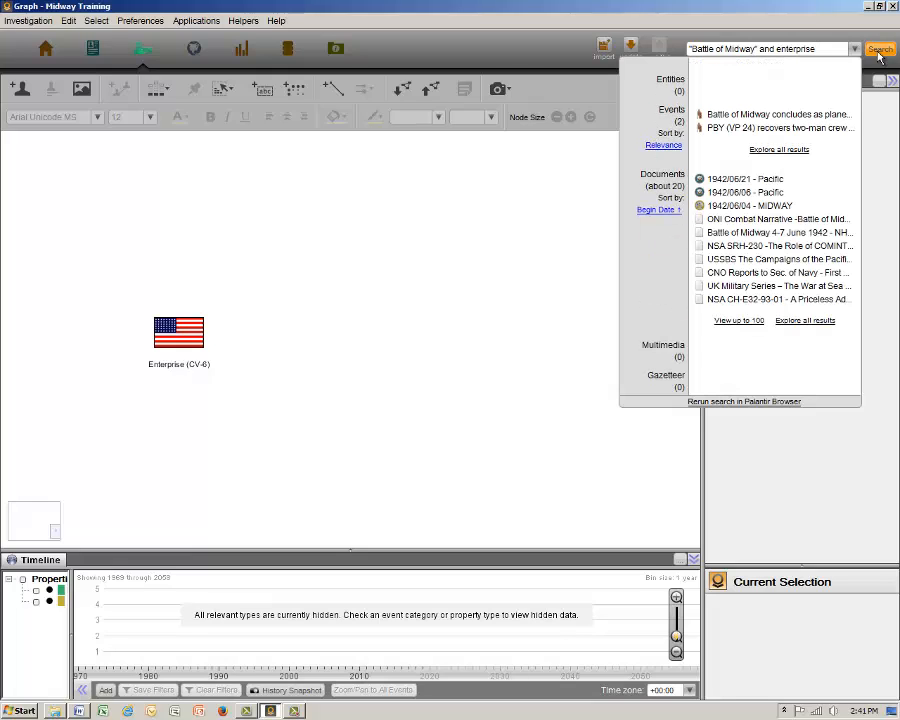
left_click_drag(768, 120, 445, 322)
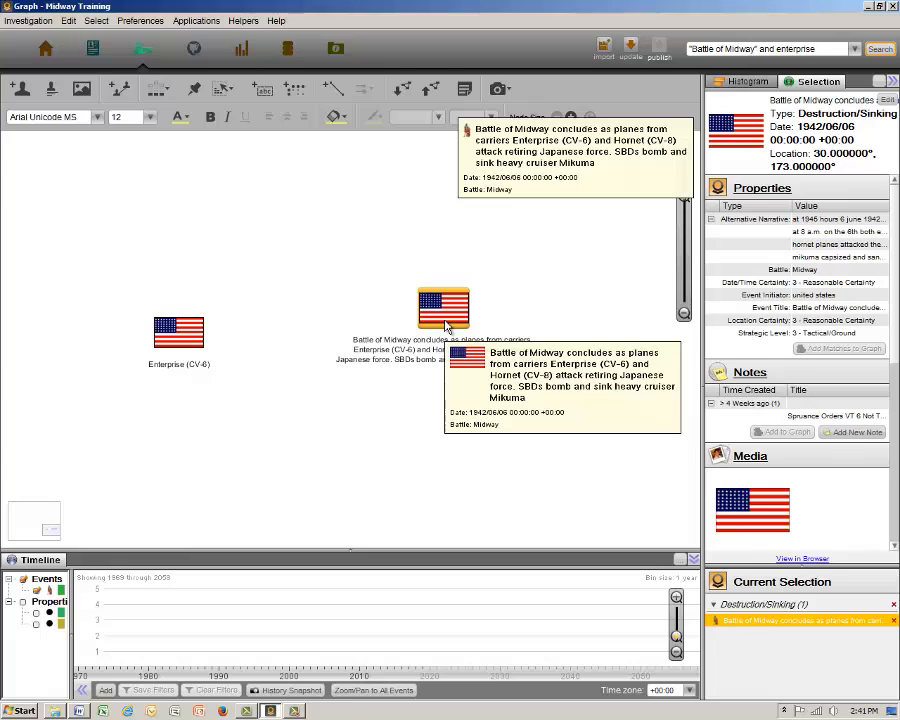
Open the Battle of Midway event's properties and view the source document behind the "mikuma capsized and sank" alternative narrative.
double_click(445, 318)
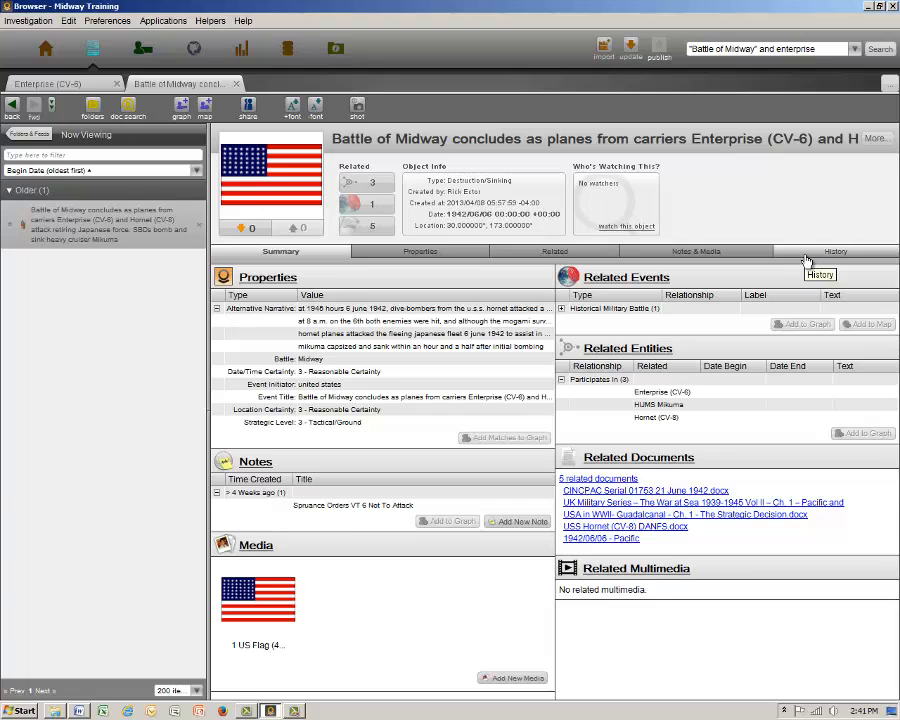
left_click(455, 259)
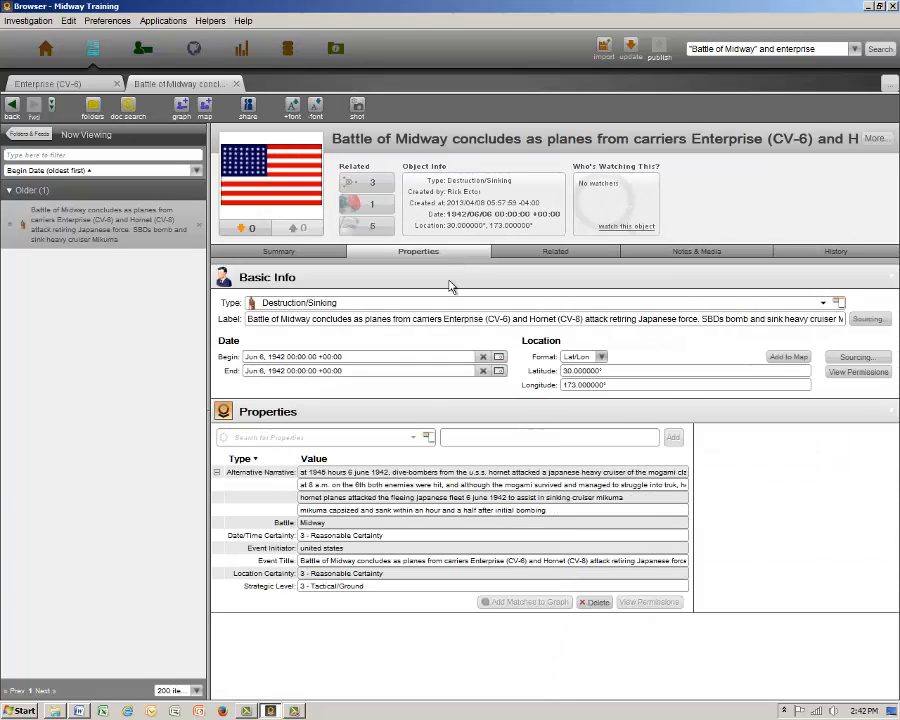
left_click(363, 511)
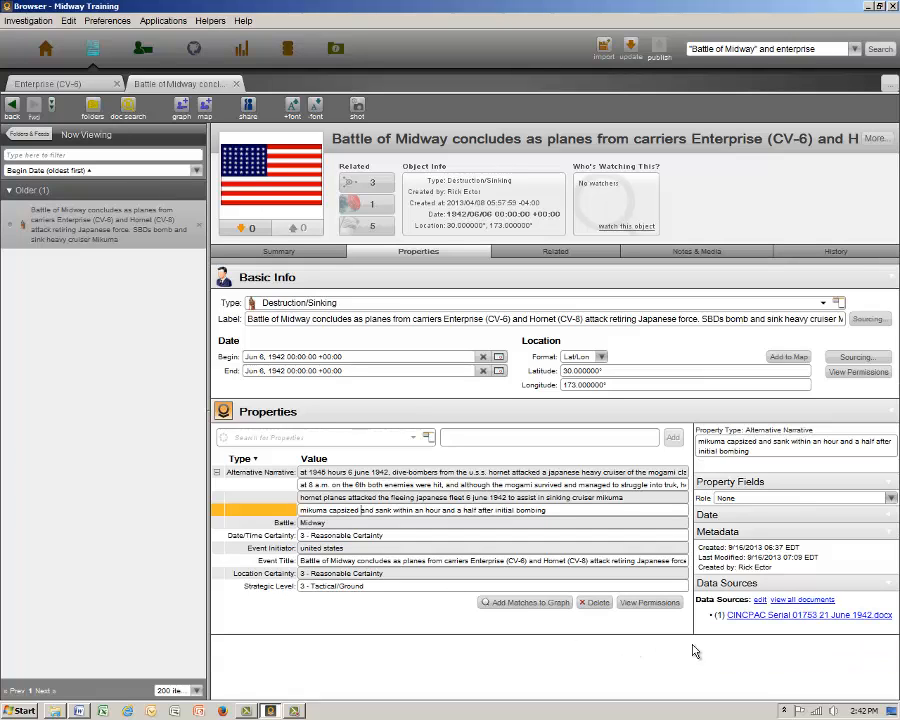
left_click(763, 619)
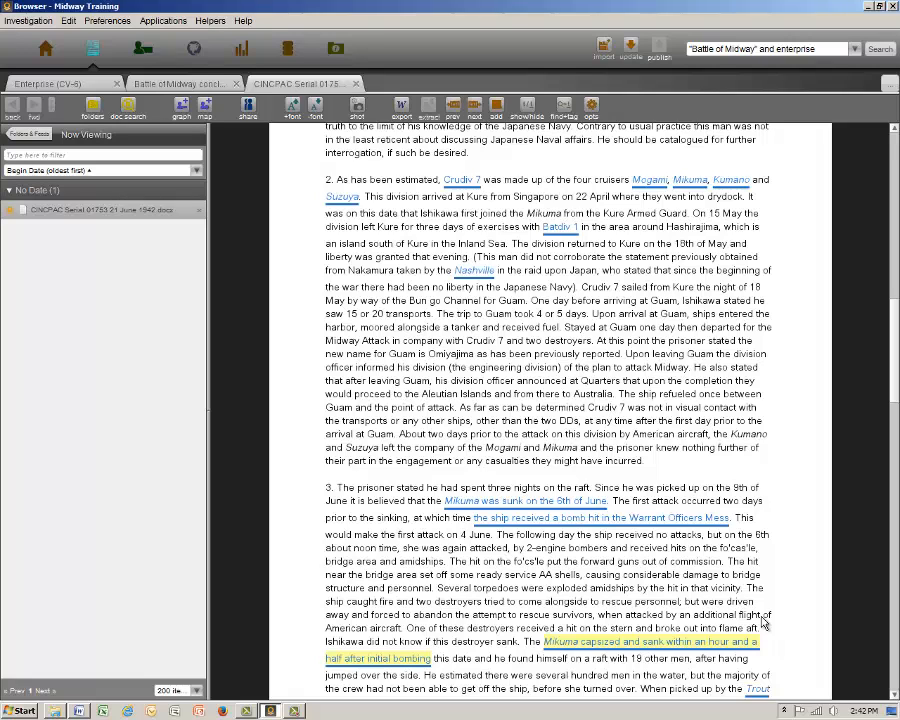
Return to the Enterprise (CV-6) record and review its properties, reported locations, related documents and media.
left_click(86, 86)
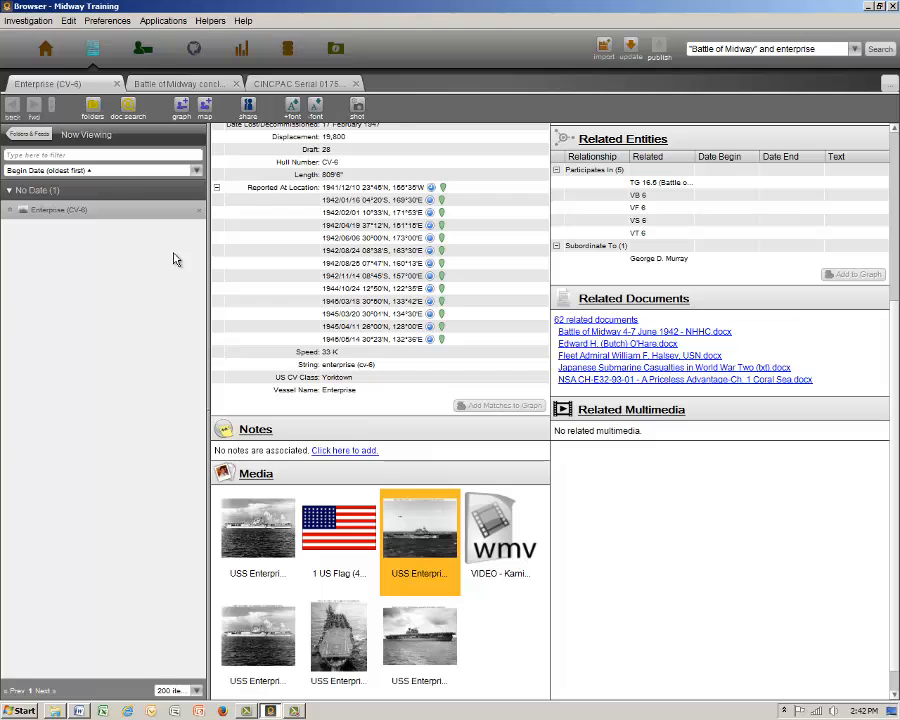
scroll(304, 514, "up", 3)
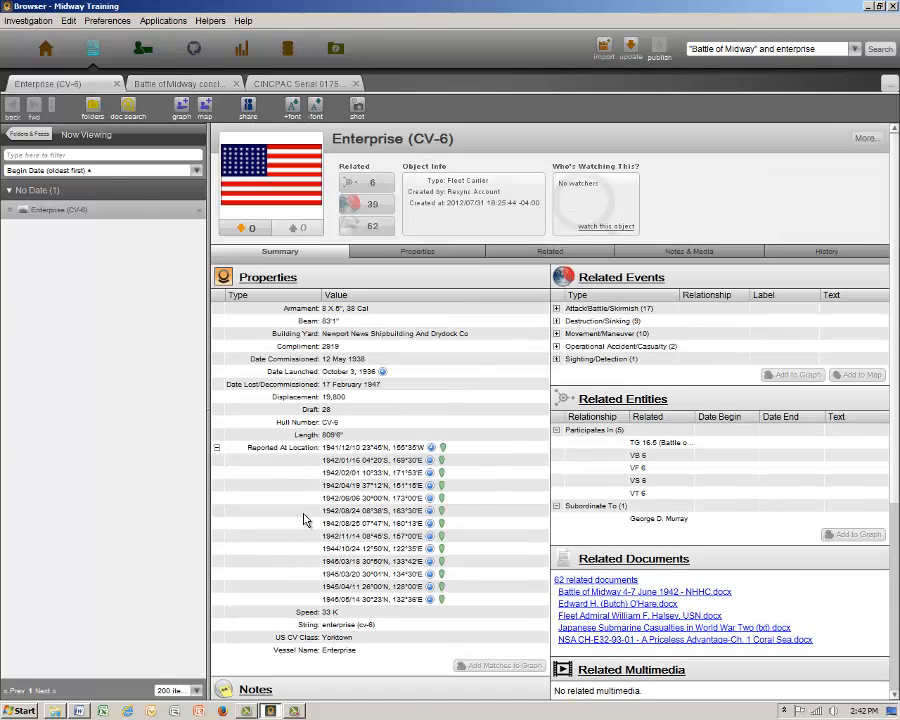
scroll(304, 519, "down", 3)
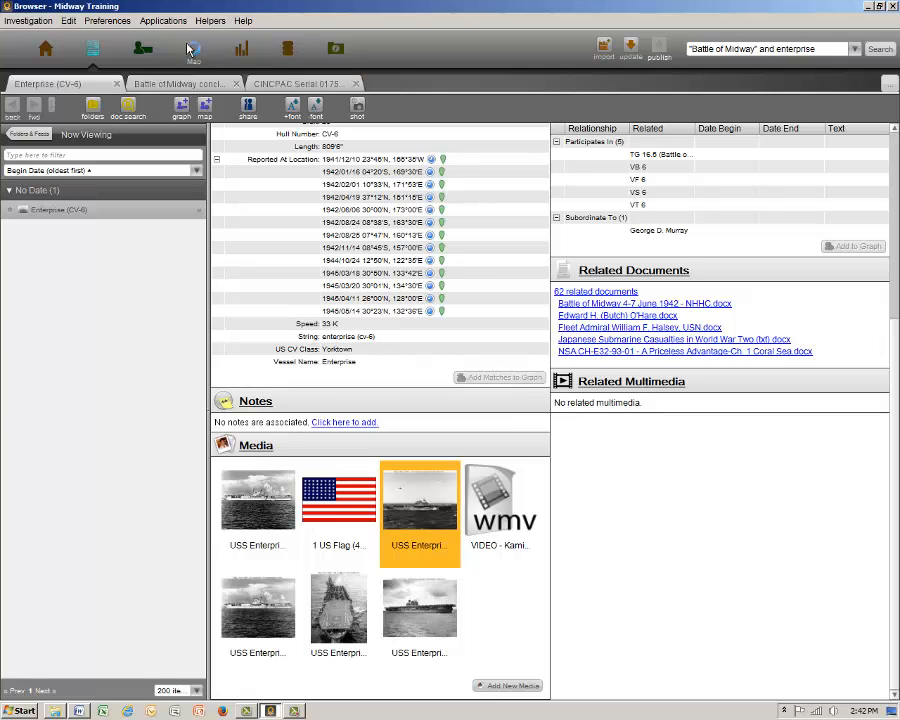
Return to the graph and remove both the Enterprise (CV-6) and "Battle of Midway concludes" objects from it.
left_click(144, 54)
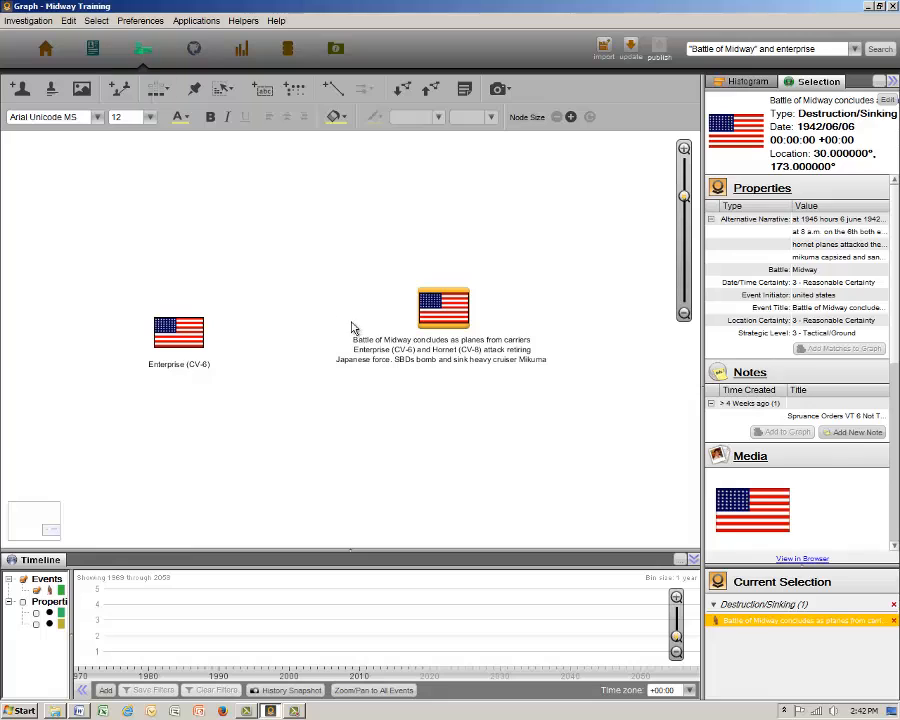
left_click_drag(430, 306, 431, 436)
left_click_drag(208, 345, 200, 432)
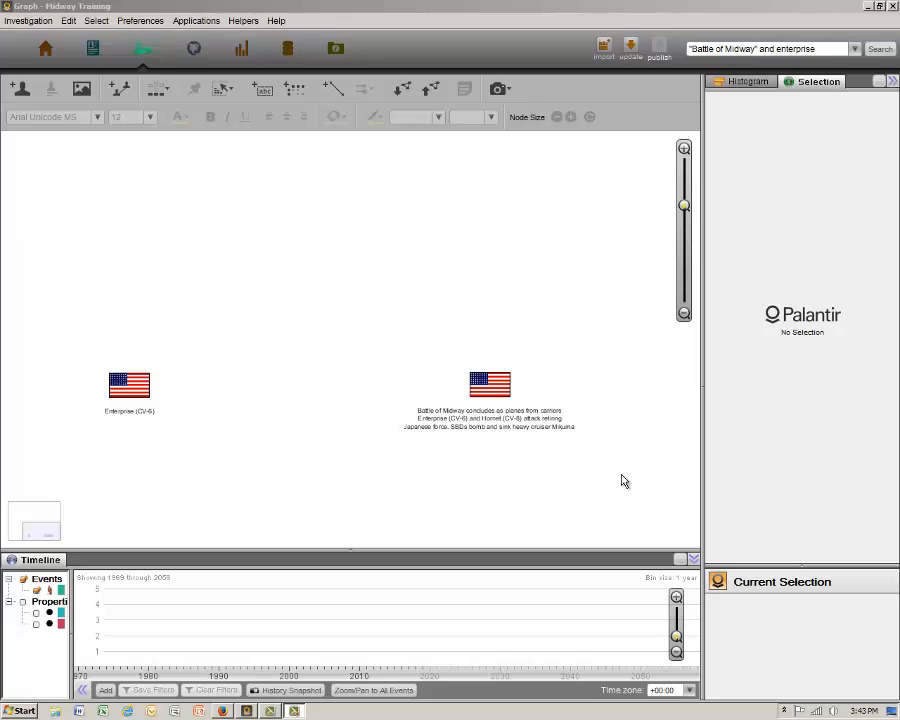
key("ctrl+a")
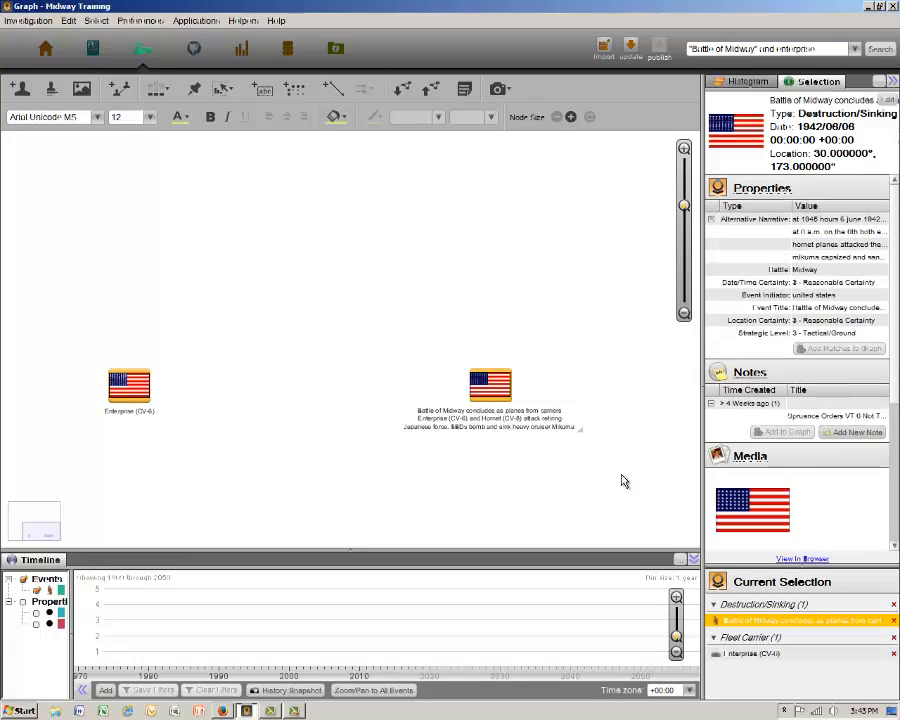
key("Delete")
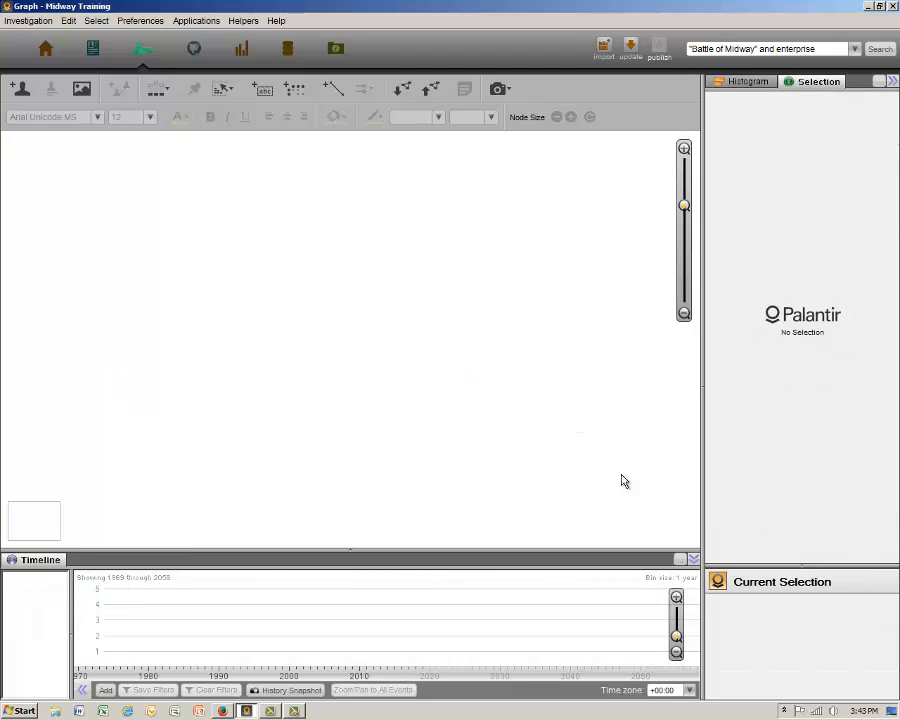
Search for "Battle of Midway" without the enterprise term and add The Battle of Midway event to the empty graph.
left_click_drag(818, 48, 760, 50)
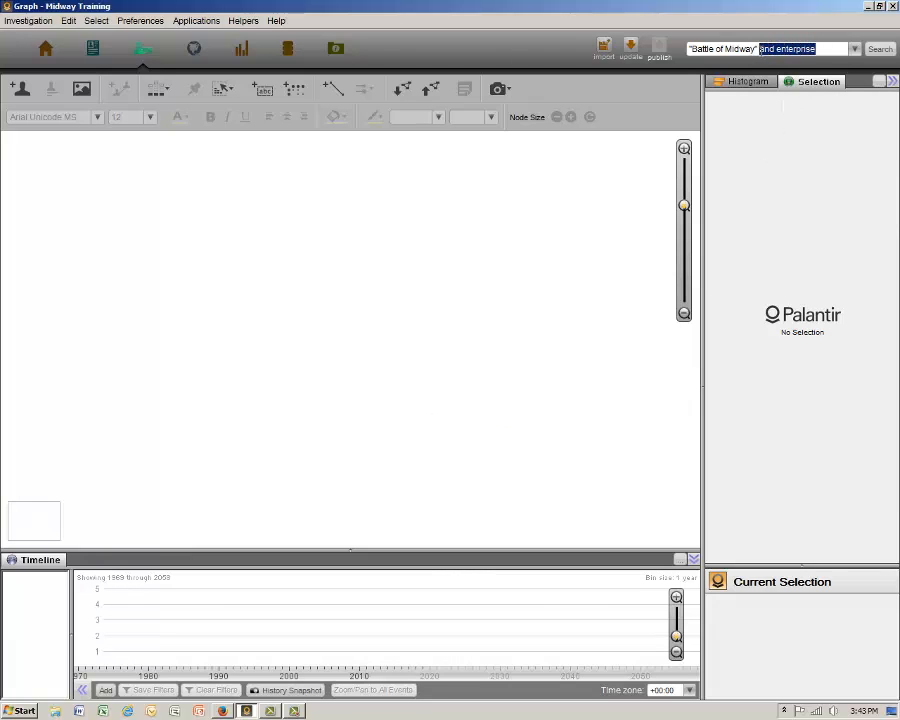
key("BackSpace")
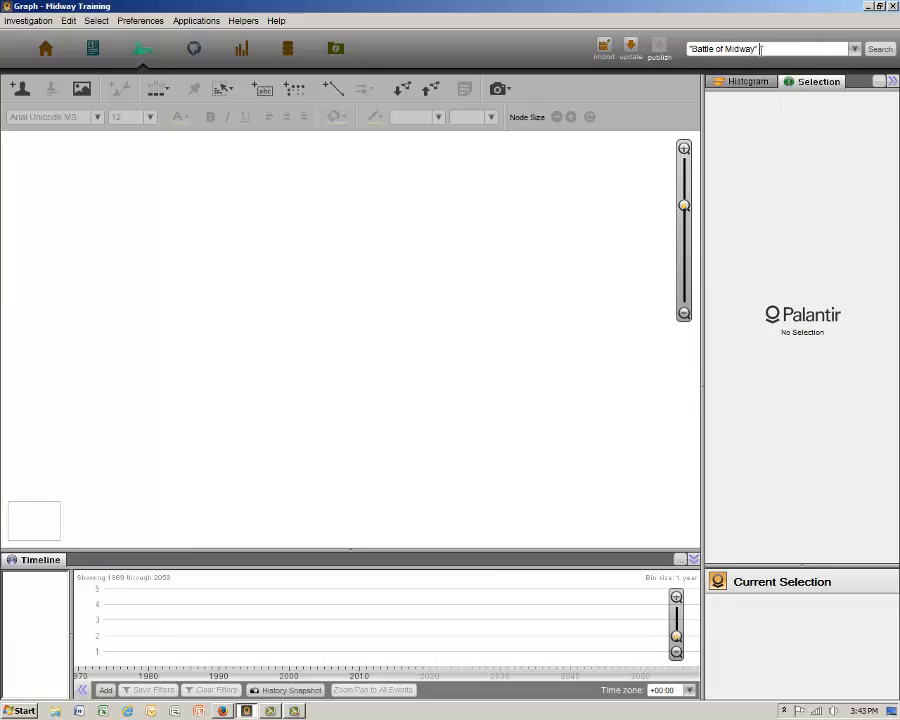
left_click(882, 52)
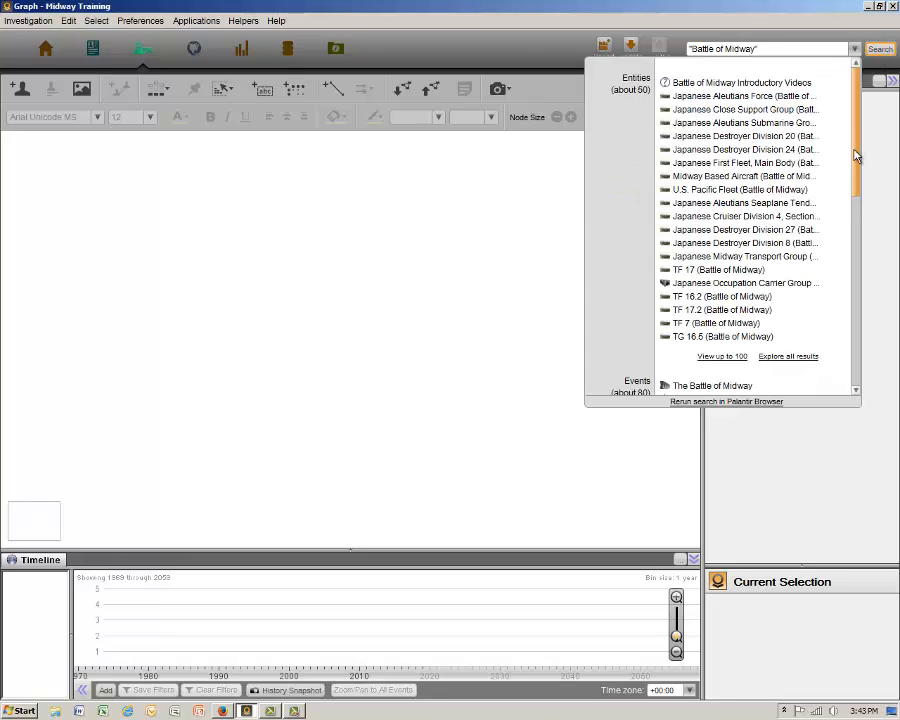
scroll(864, 217, "down", 3)
scroll(860, 215, "down", 1)
left_click_drag(700, 208, 380, 370)
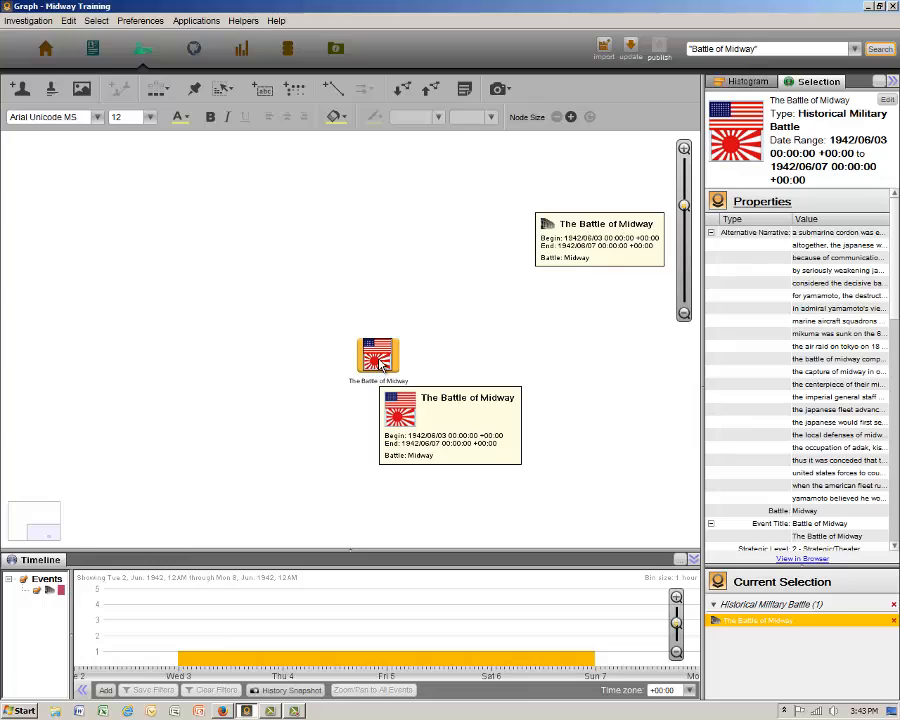
Search around The Battle of Midway event for its linked entities.
right_click(380, 367)
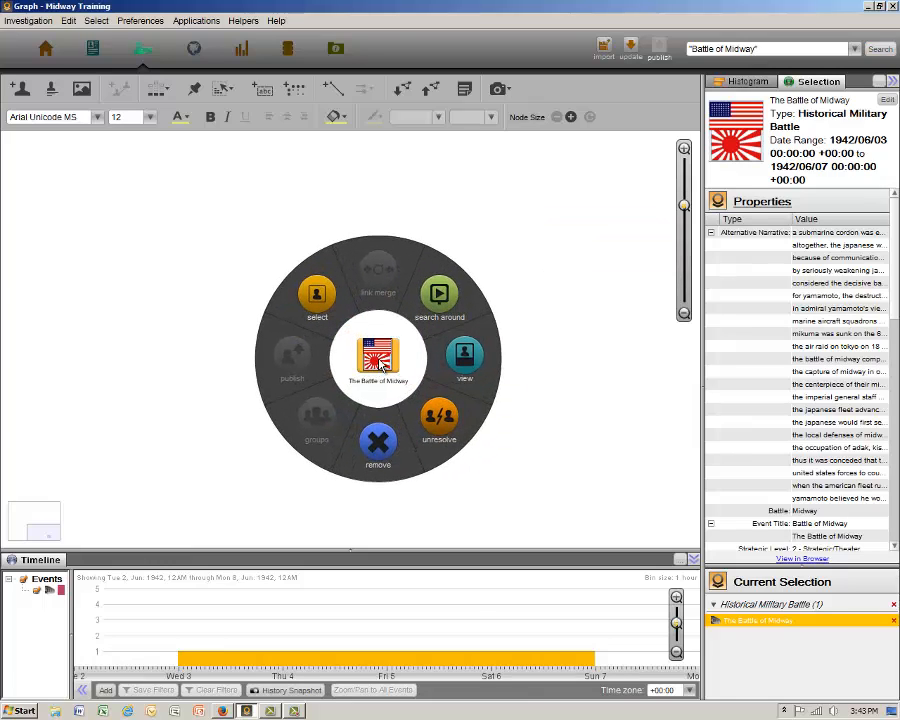
mouse_move(423, 302)
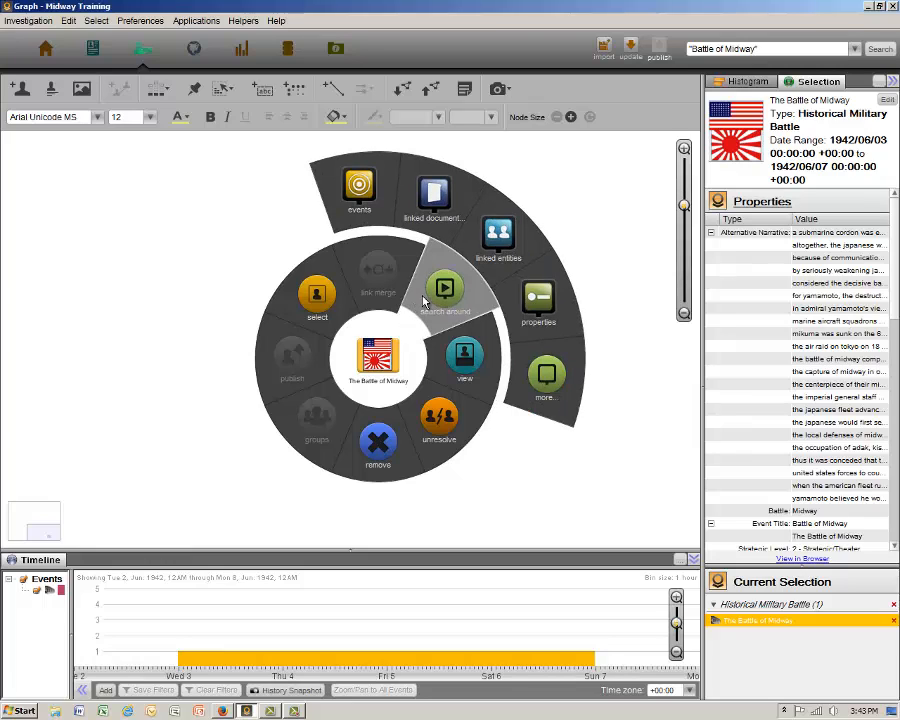
left_click(484, 252)
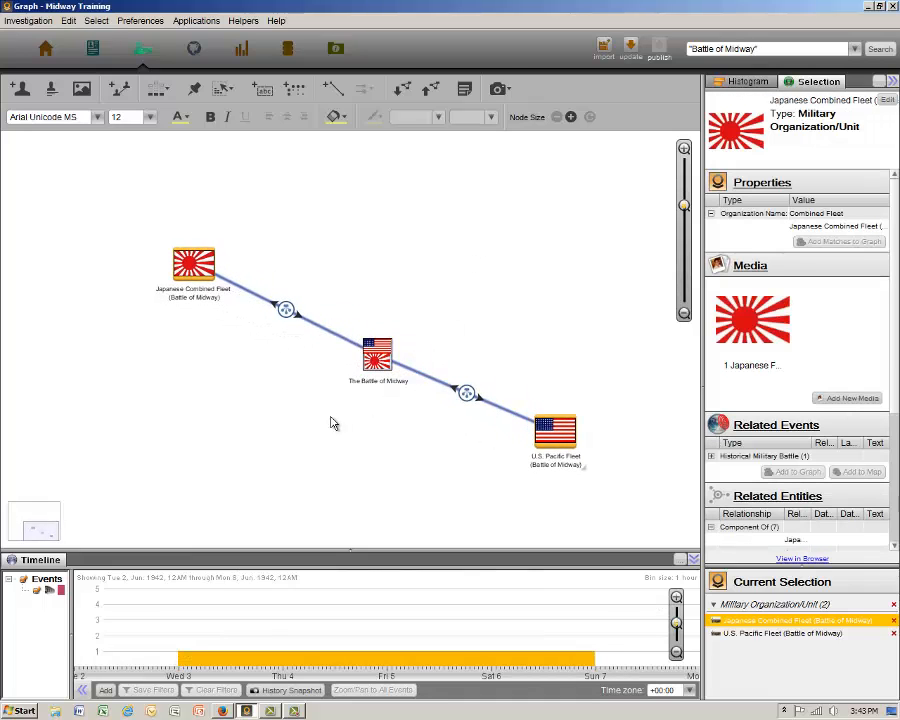
Move the Japanese Combined Fleet node well away from The Battle of Midway event to free space around it.
left_click(300, 422)
scroll(293, 421, "down", 4)
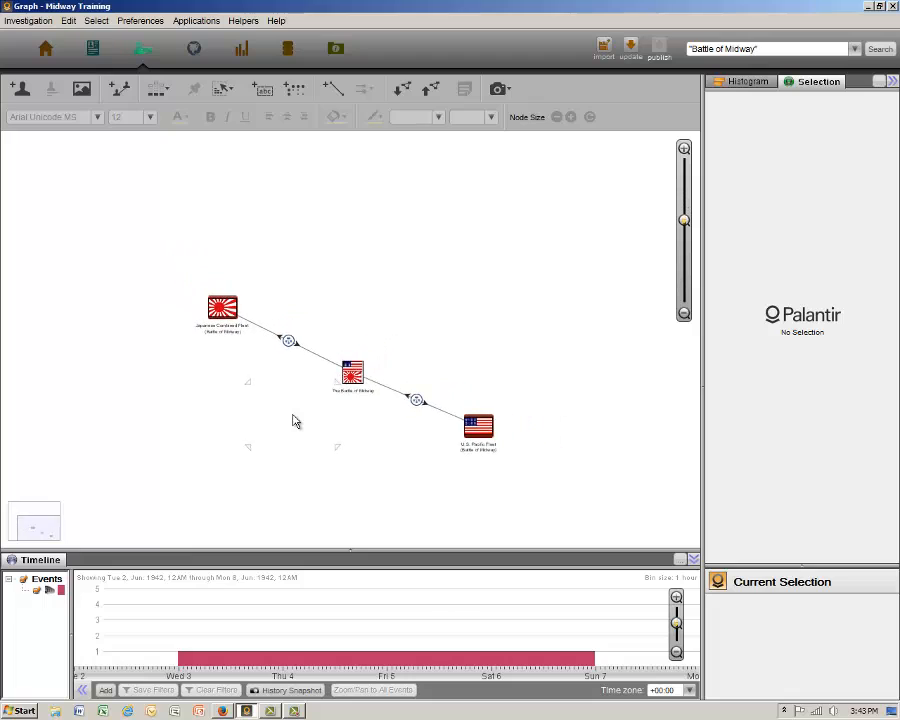
left_click_drag(215, 432, 578, 440)
left_click_drag(592, 356, 25, 338)
left_click_drag(40, 402, 284, 423)
left_click_drag(286, 372, 164, 347)
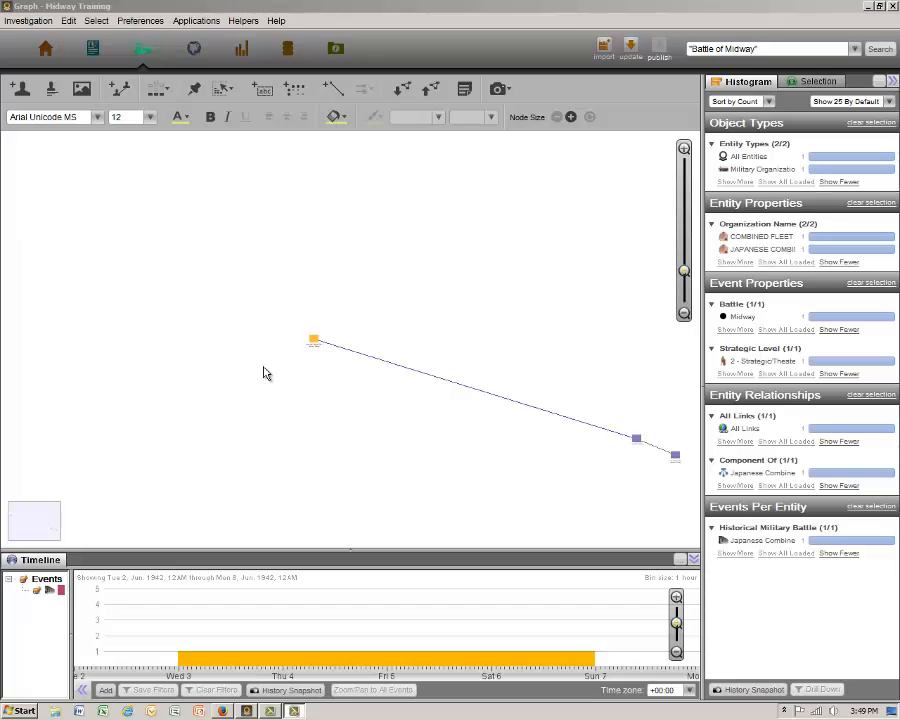
Search around the Japanese Combined Fleet for linked entities, and repeat the linked-entities search on all the entities it adds.
right_click(313, 340)
mouse_move(376, 272)
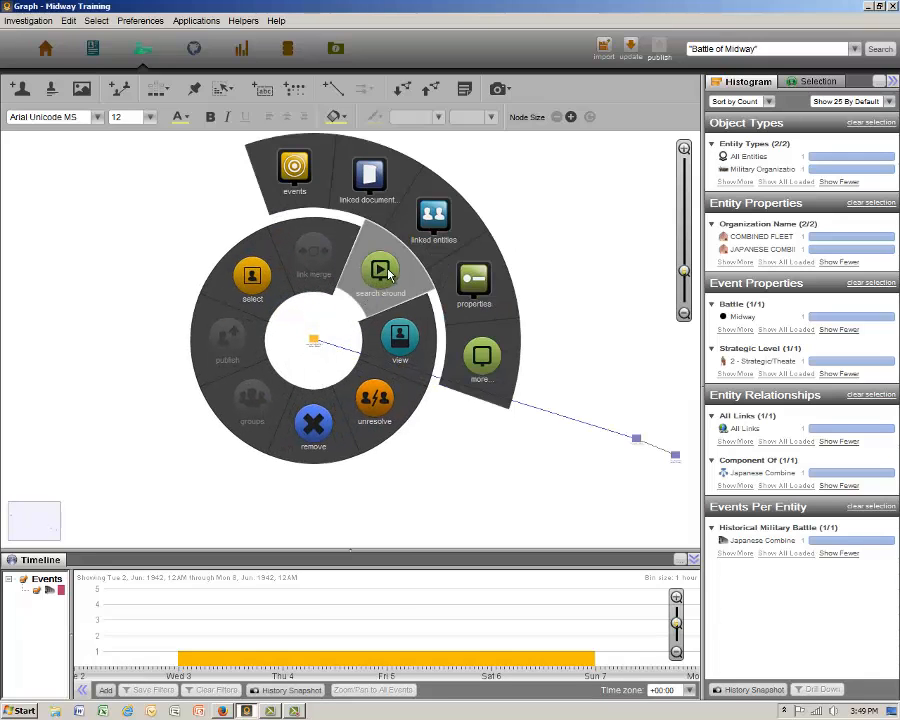
left_click(432, 215)
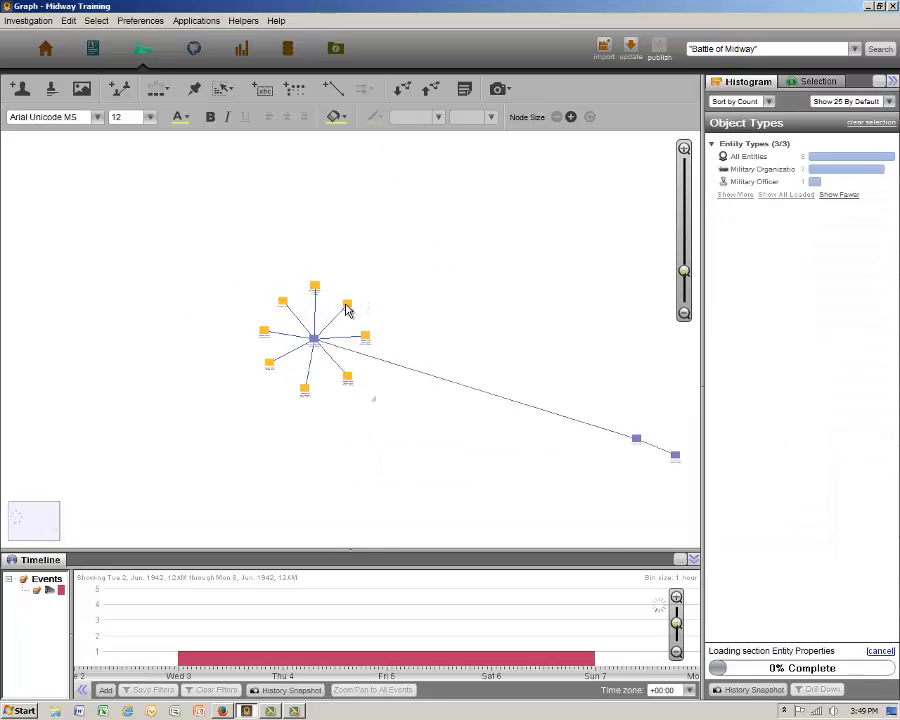
right_click(346, 306)
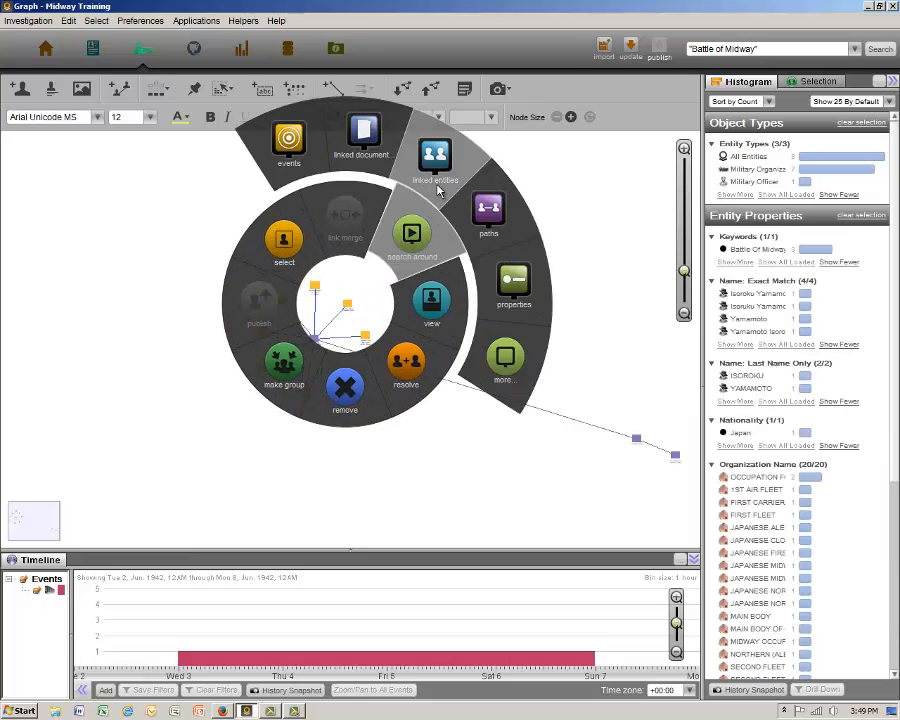
left_click(432, 194)
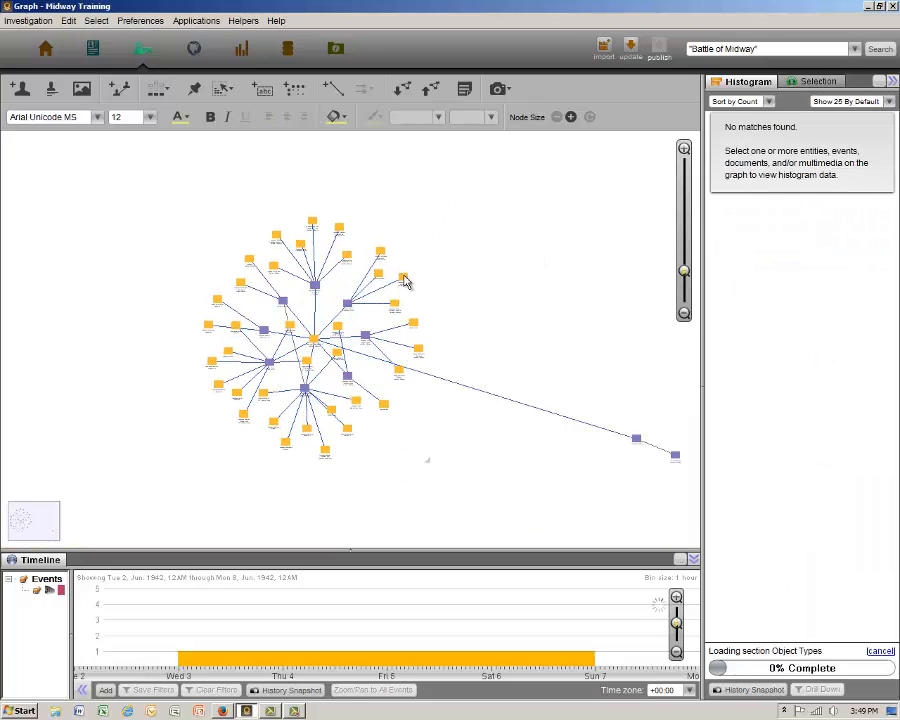
Expand the outermost entities of the Japanese network by two more successive rounds of linked-entities searches.
right_click(403, 278)
mouse_move(443, 244)
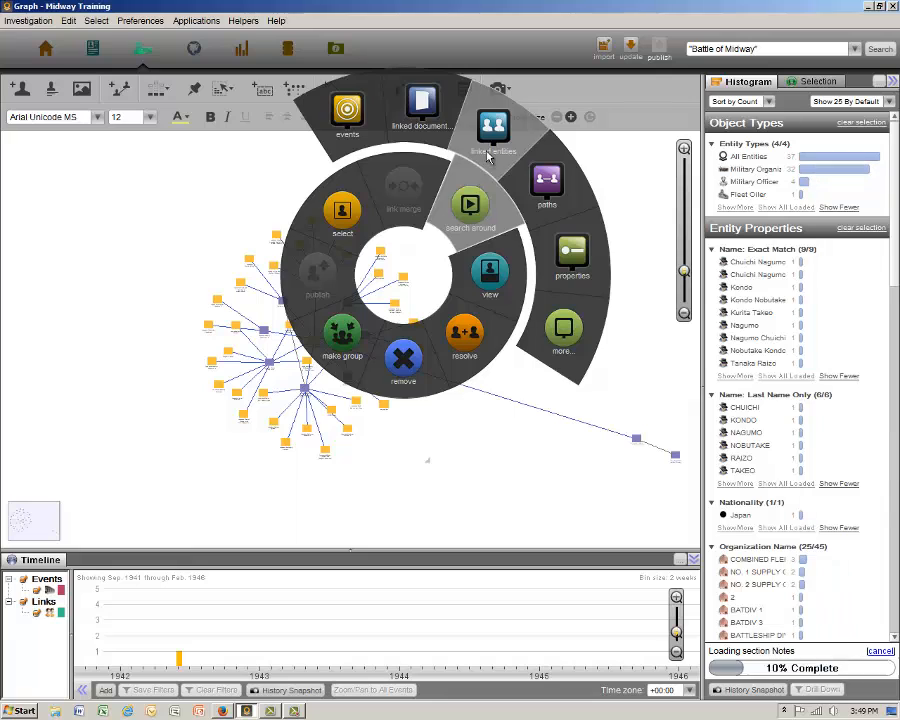
left_click(488, 120)
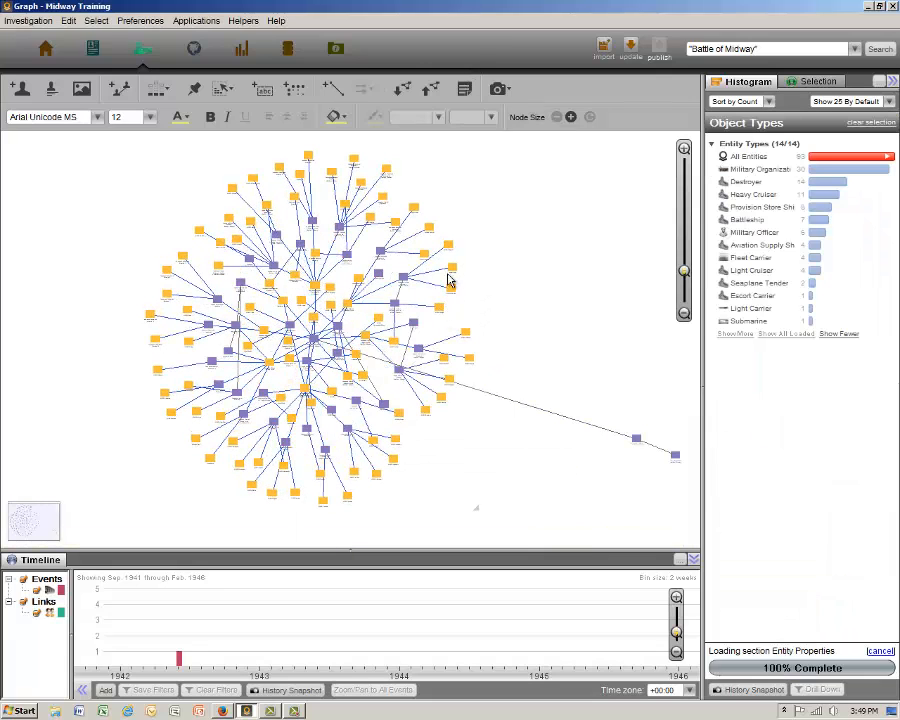
right_click(455, 270)
mouse_move(516, 205)
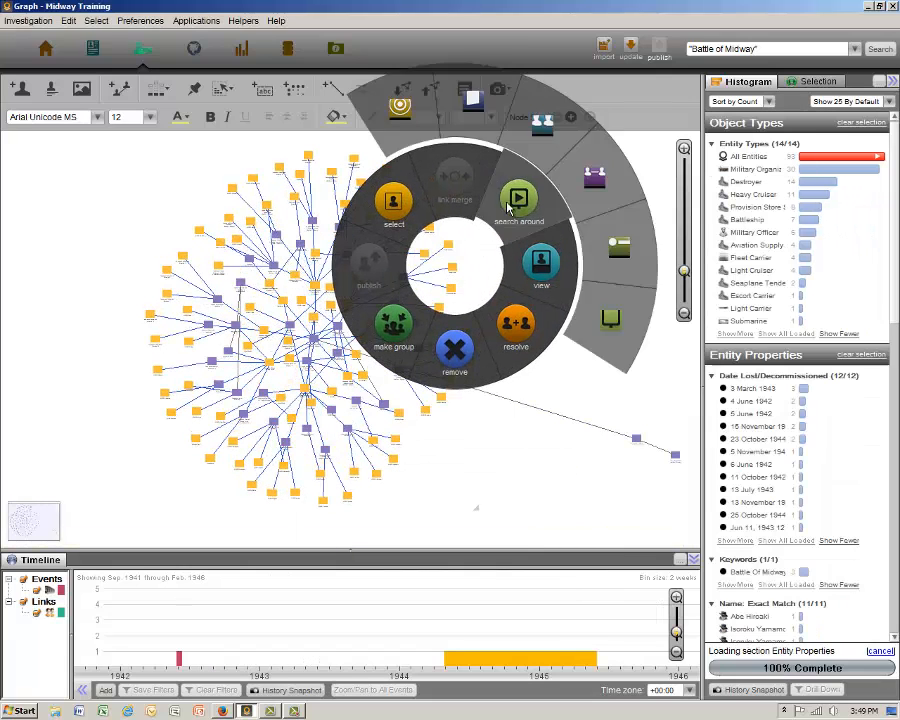
left_click(536, 124)
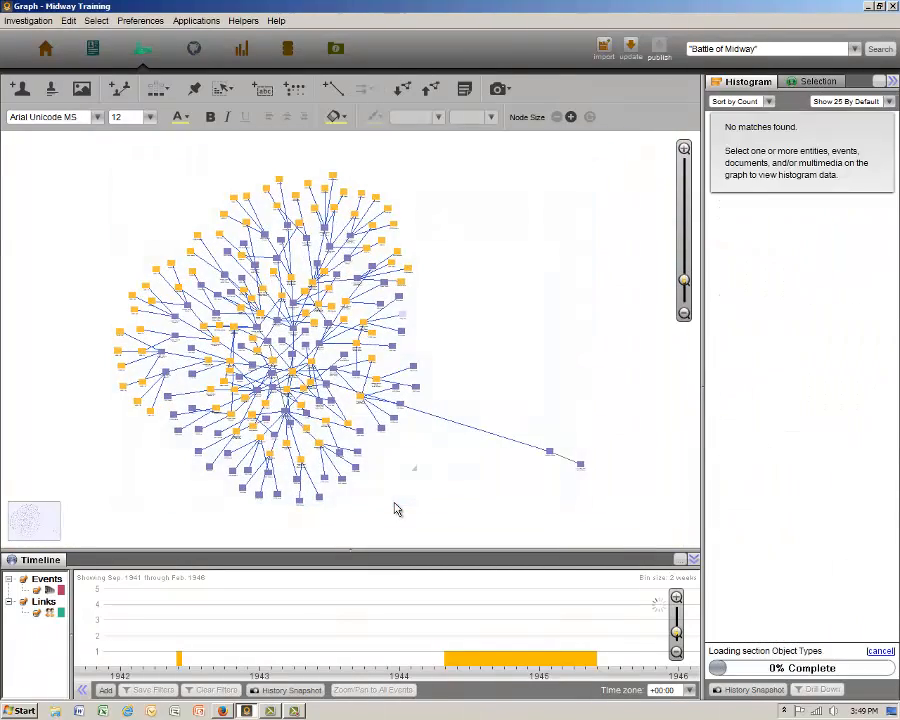
Select the whole expanded Japanese fleet network and arrange it in a Hierarchical layout.
left_click_drag(44, 157, 465, 531)
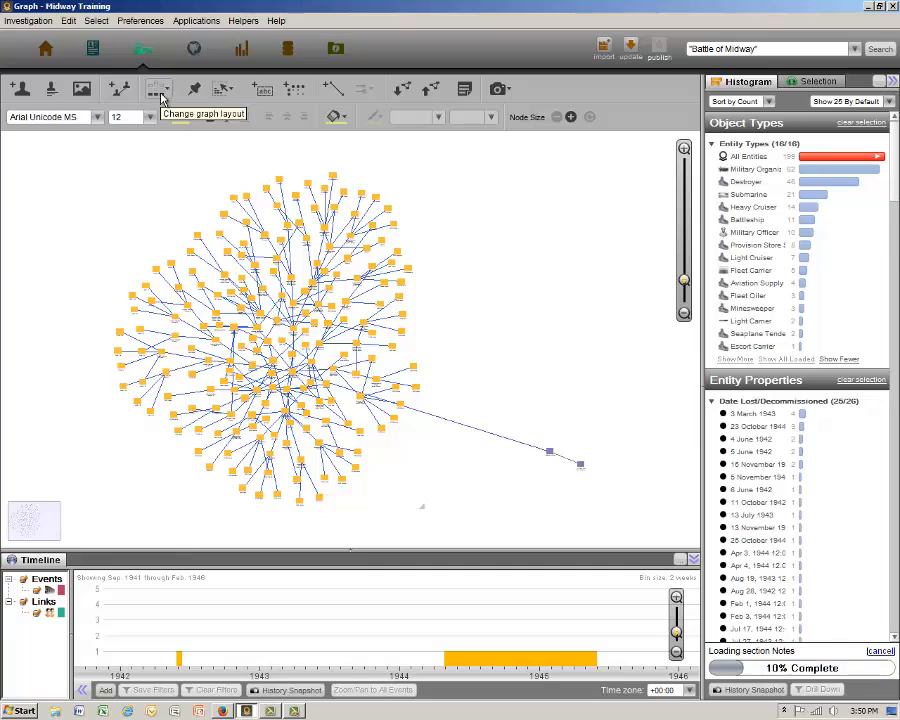
left_click(160, 95)
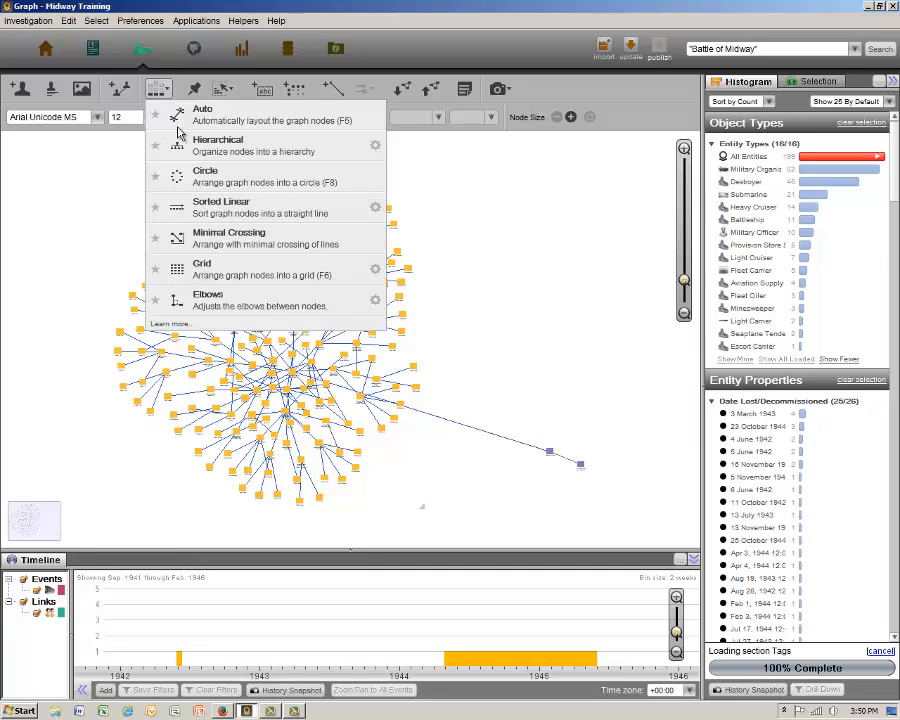
left_click(188, 148)
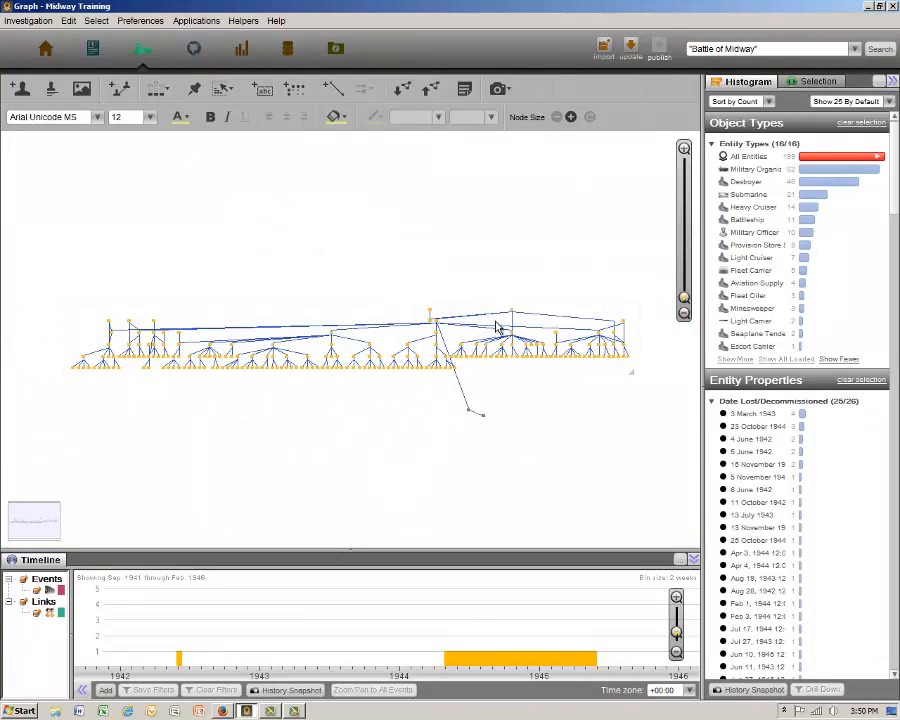
Examine the hierarchy from Yamamoto Isoroku through the Japanese First Fleet, Main Body to its subordinate units, and return to the full overview.
scroll(498, 326, "up", 3)
scroll(500, 327, "up", 4)
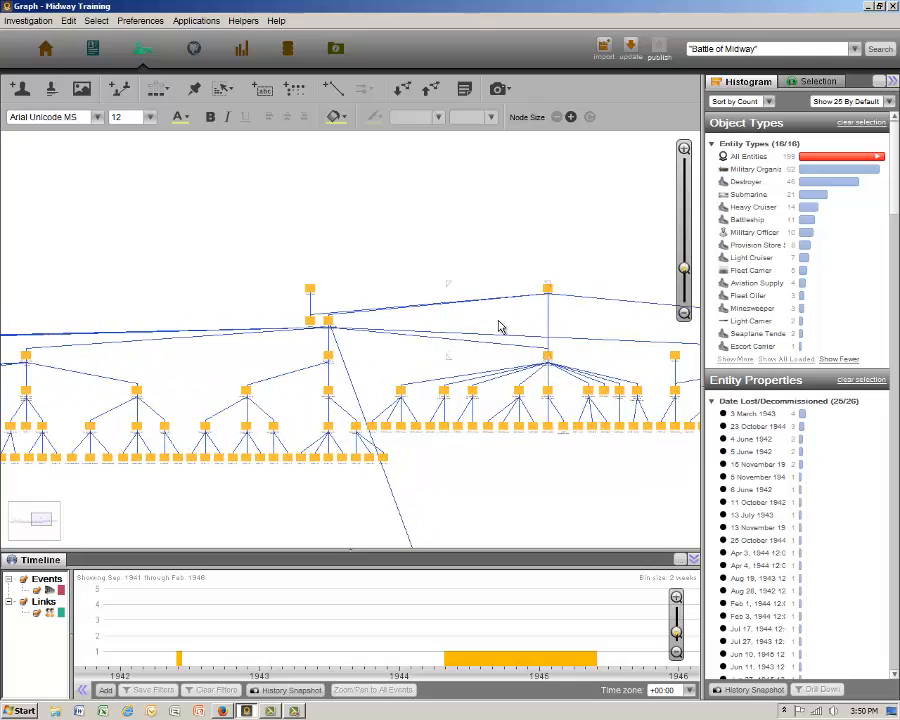
scroll(499, 321, "up", 1)
left_click_drag(568, 313, 278, 322)
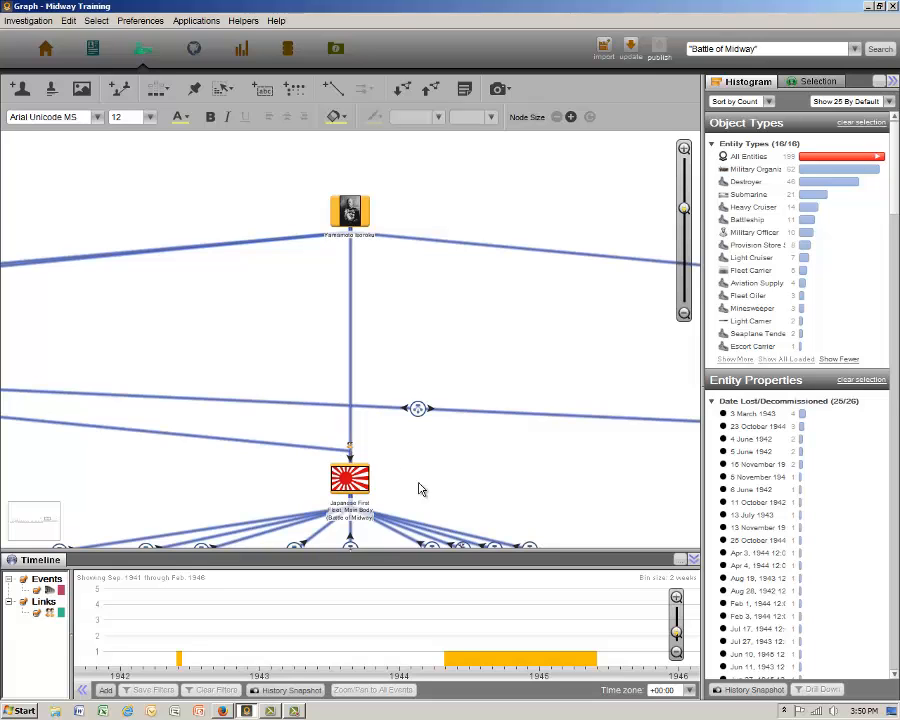
left_click_drag(442, 490, 468, 392)
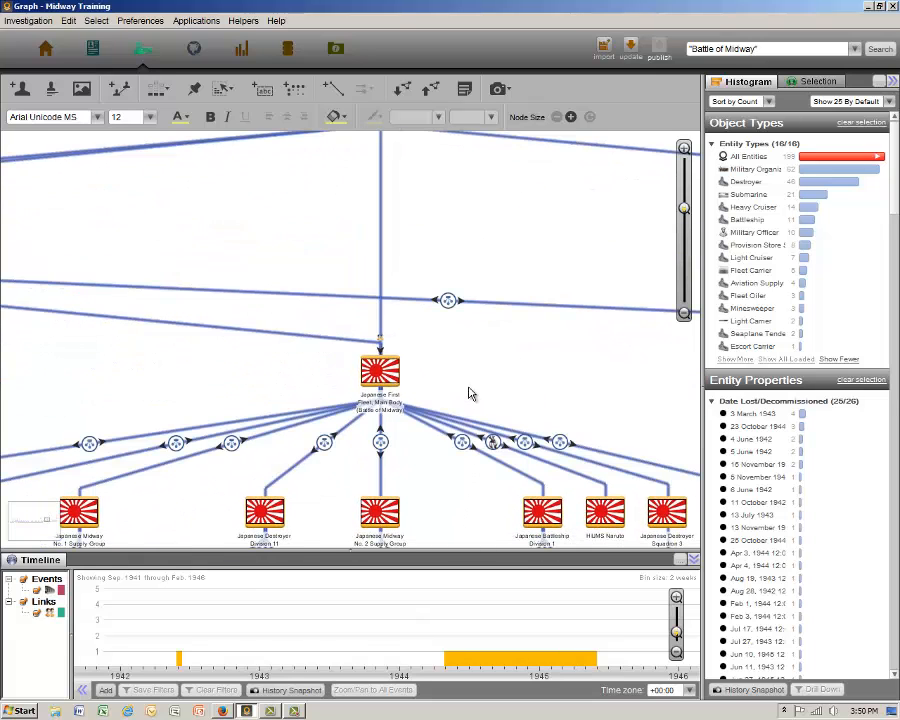
scroll(468, 392, "down", 1)
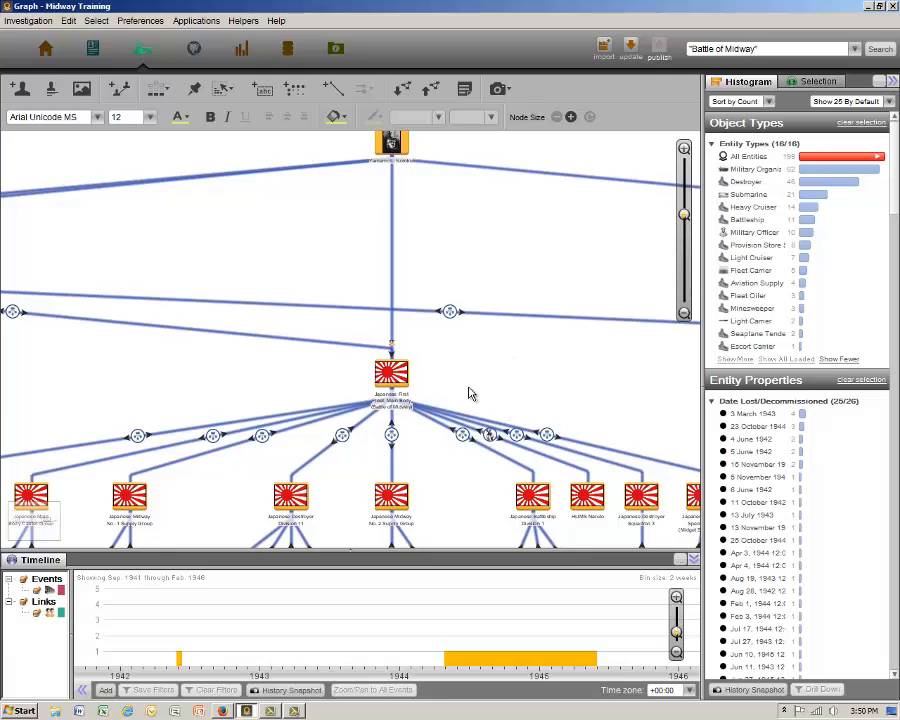
scroll(470, 393, "down", 2)
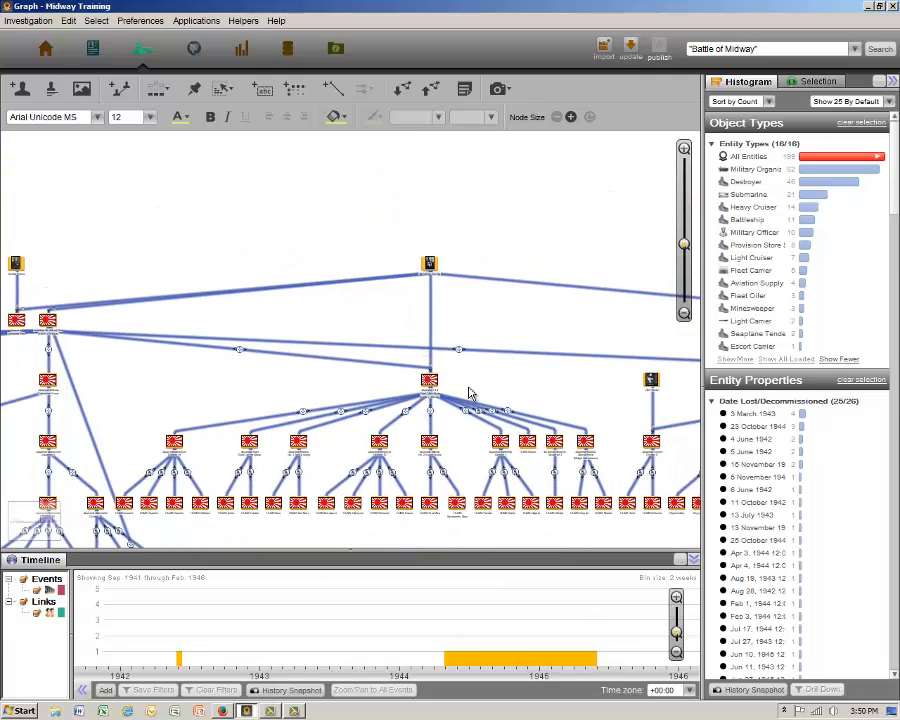
scroll(470, 393, "down", 1)
scroll(470, 393, "down", 1)
scroll(470, 393, "down", 1)
scroll(468, 392, "down", 1)
left_click_drag(480, 444, 550, 438)
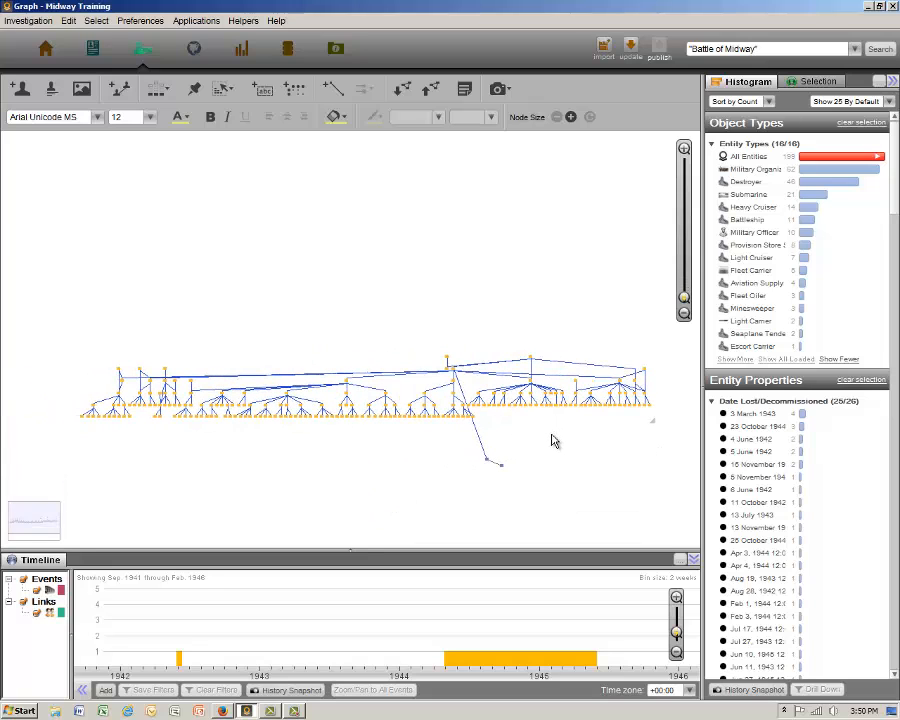
Select the ships with Date Lost/Decommissioned values of 4, 5 and 6 June 1942 in the Histogram to highlight them on the graph.
left_click(742, 439)
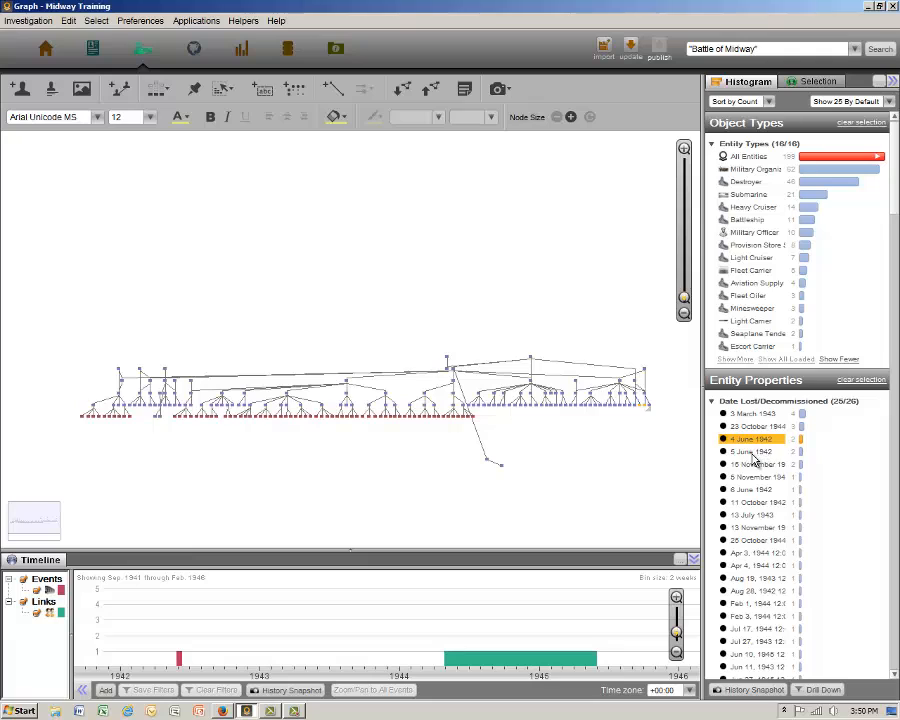
left_click(751, 452)
left_click(760, 490)
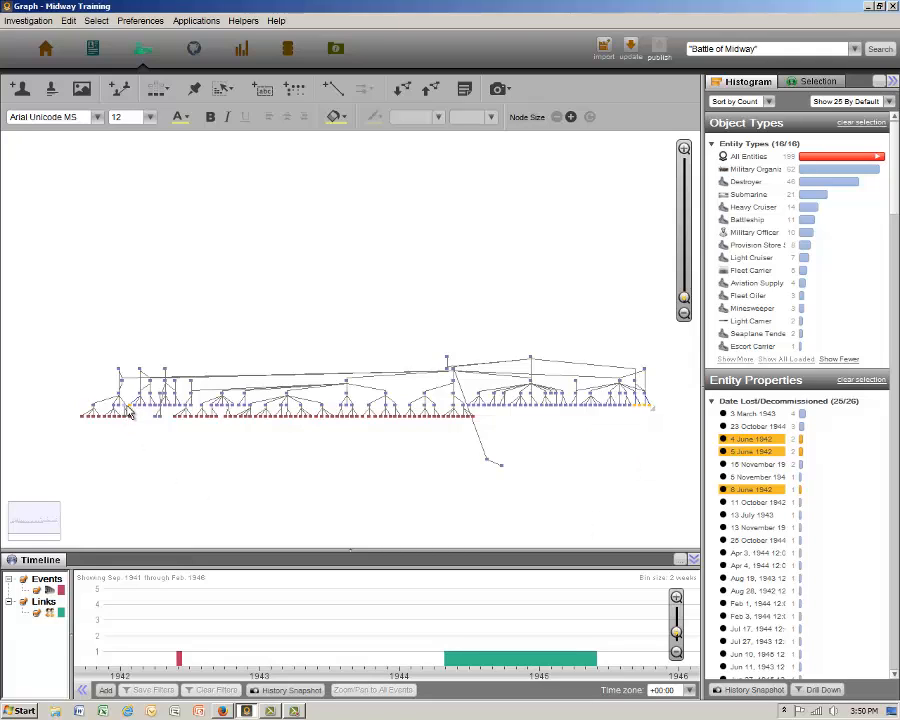
mouse_move(131, 410)
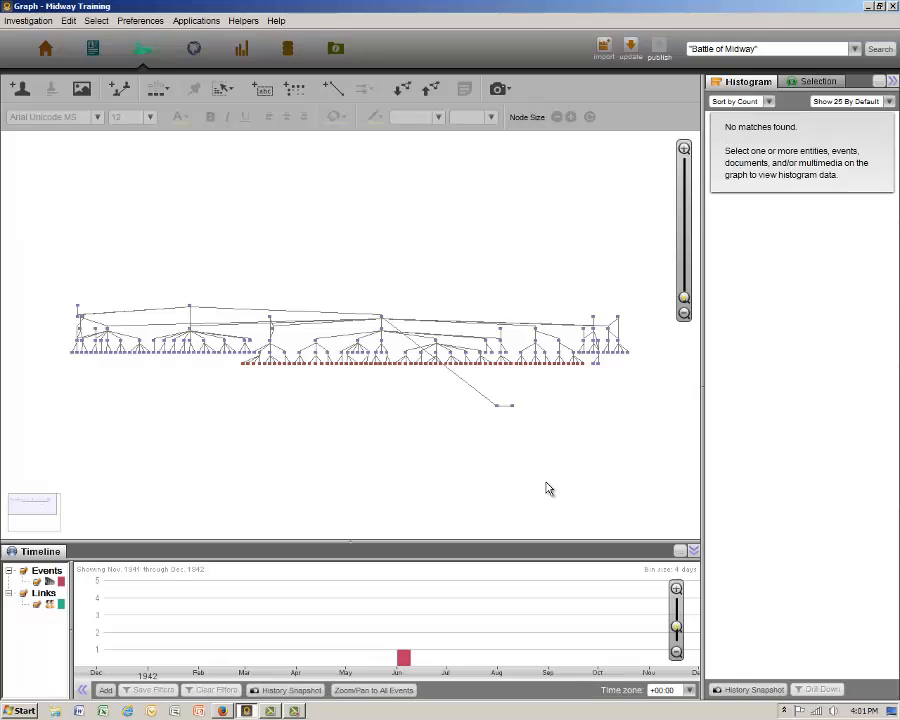
Select the entire fleet hierarchy together with The Battle of Midway event and remove everything from the graph.
left_click_drag(55, 252, 639, 433)
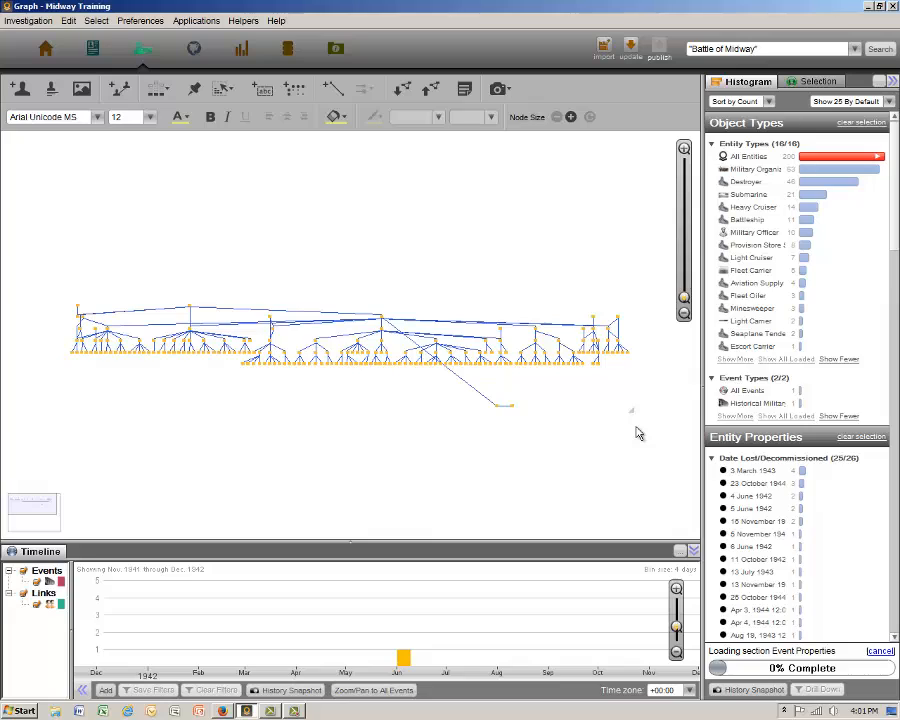
key("Delete")
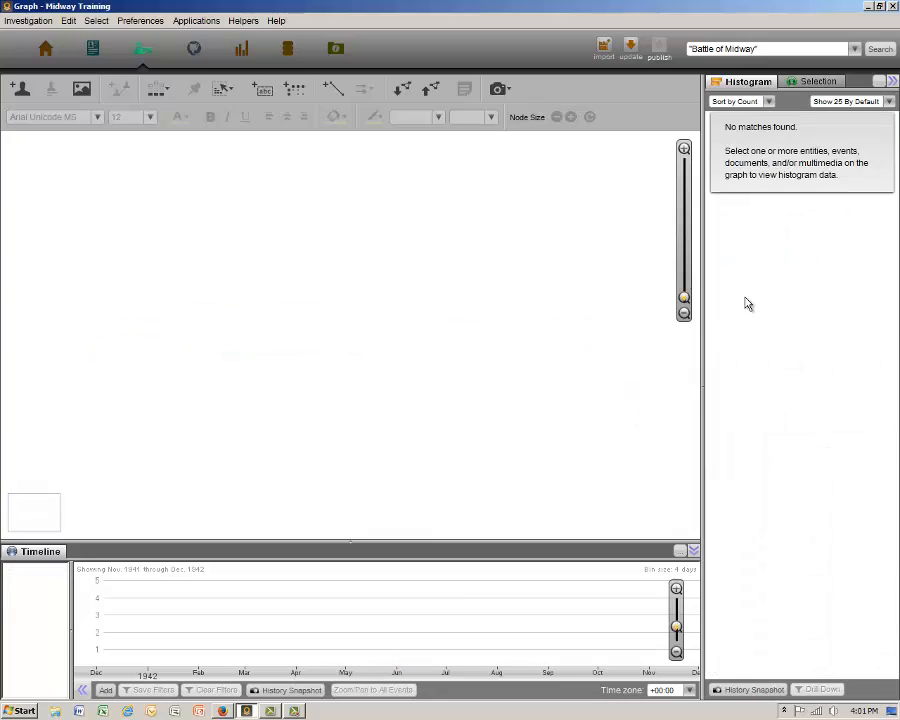
Add The Battle of Midway event from the "Battle of Midway" search to the graph and search around it for events.
left_click(880, 49)
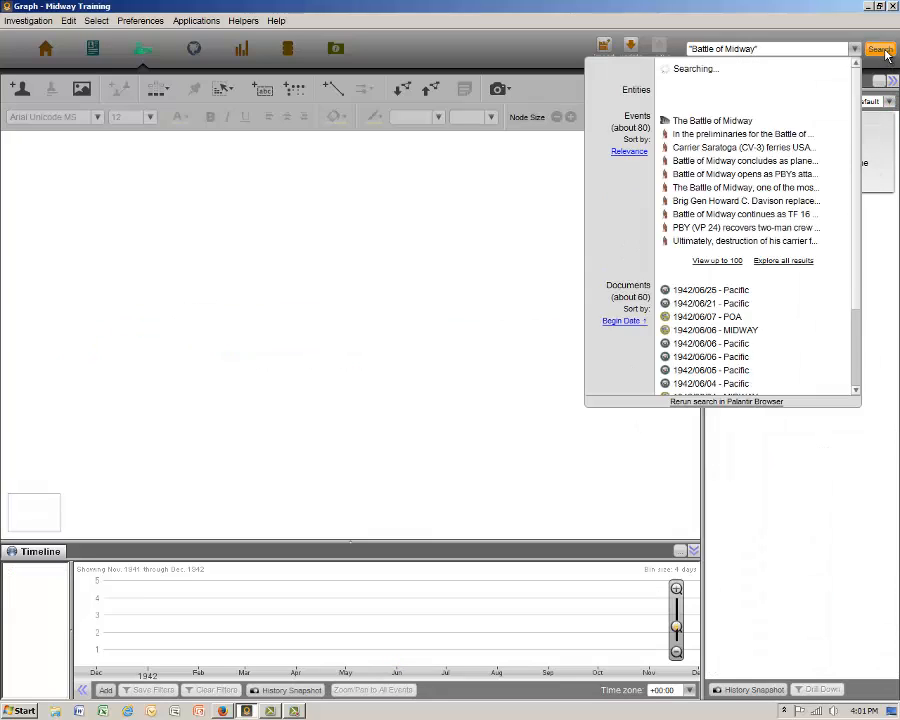
left_click_drag(730, 387, 416, 376)
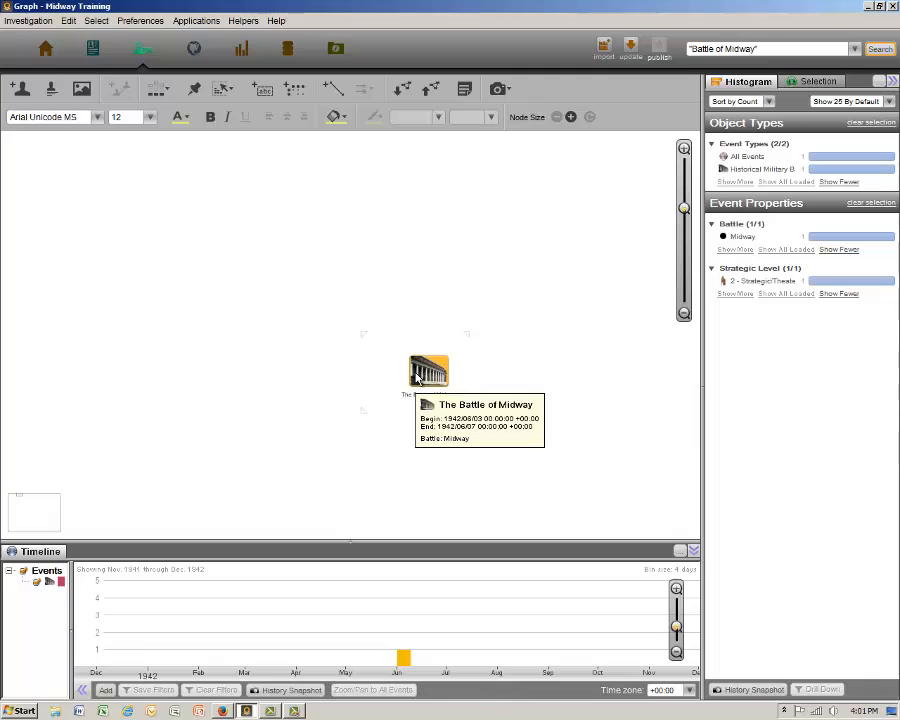
right_click(416, 374)
mouse_move(498, 267)
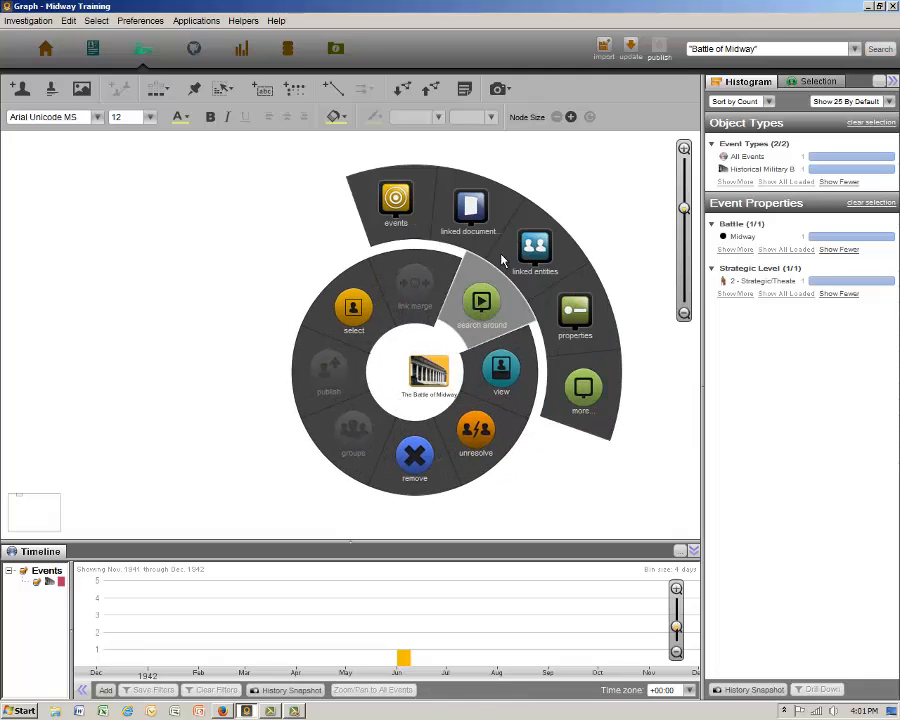
left_click(398, 201)
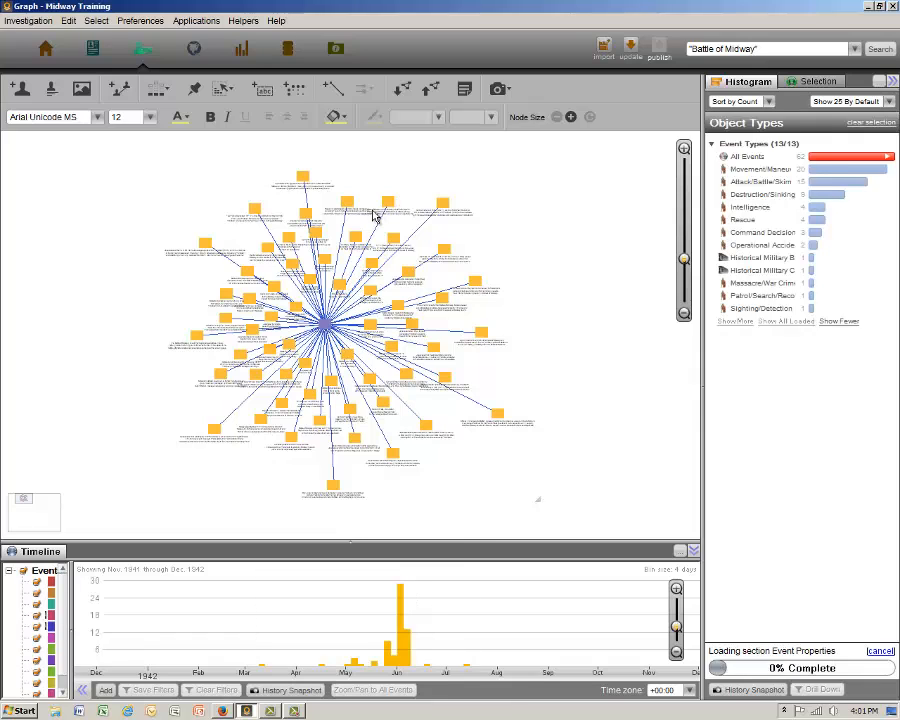
Arrange the expanded events in a Sorted Linear layout and open the whole selection for viewing in the Browser.
left_click(157, 90)
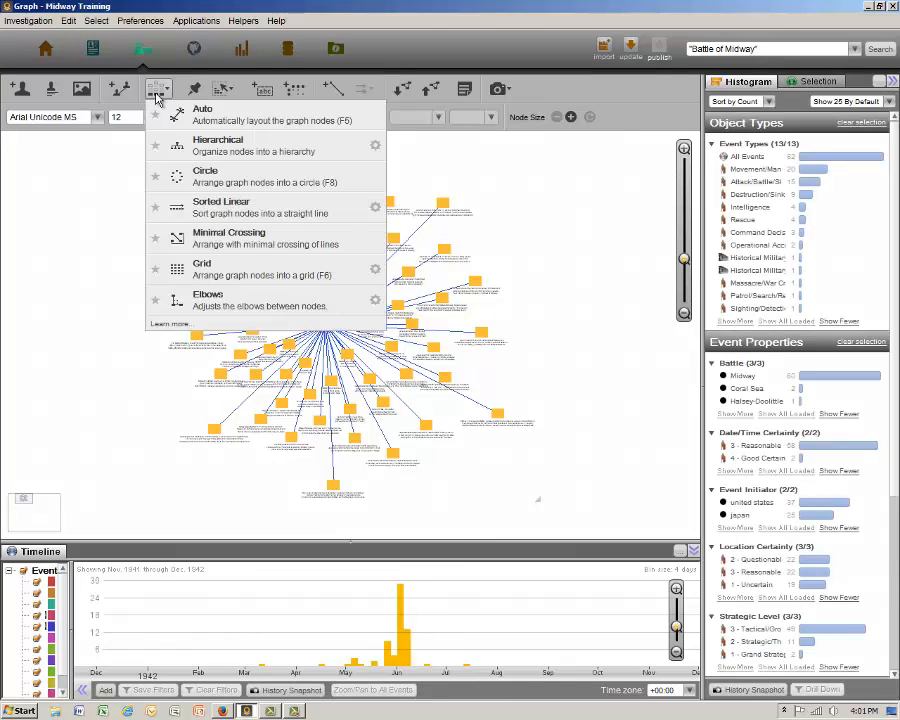
left_click(197, 207)
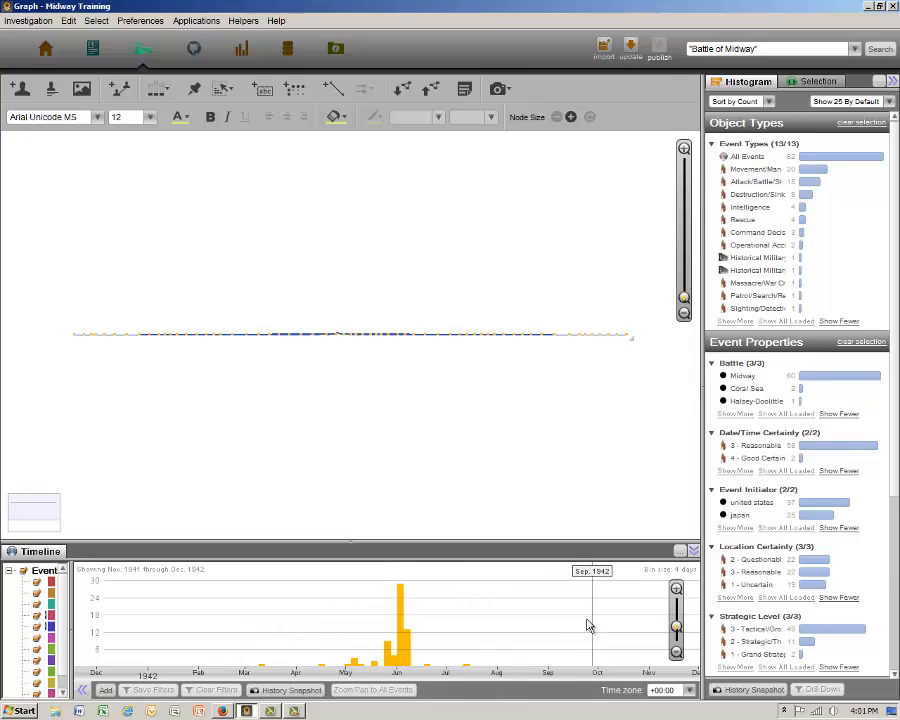
right_click(325, 341)
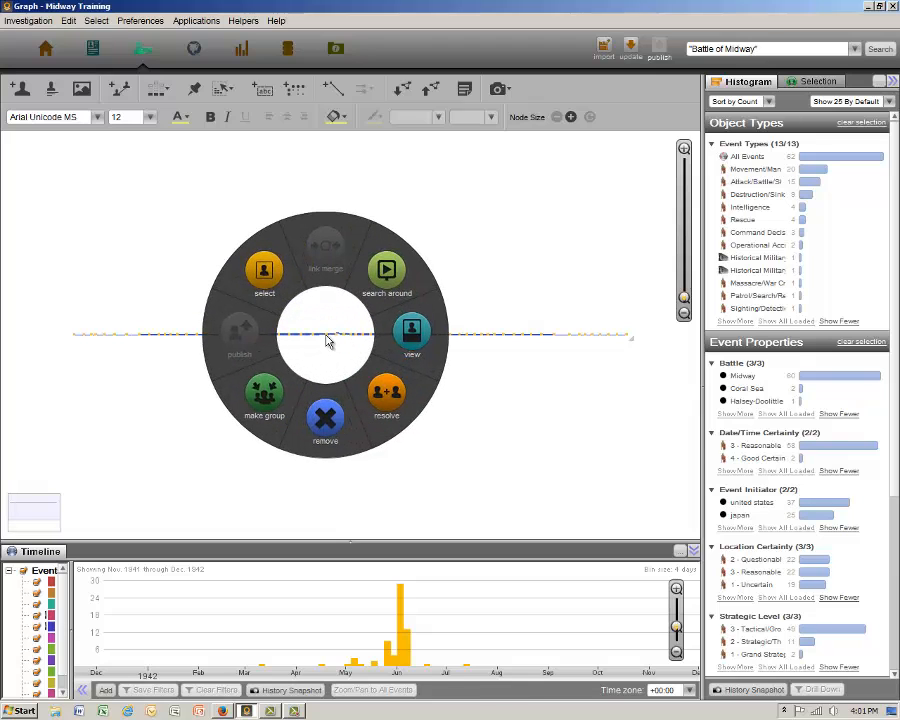
left_click(411, 341)
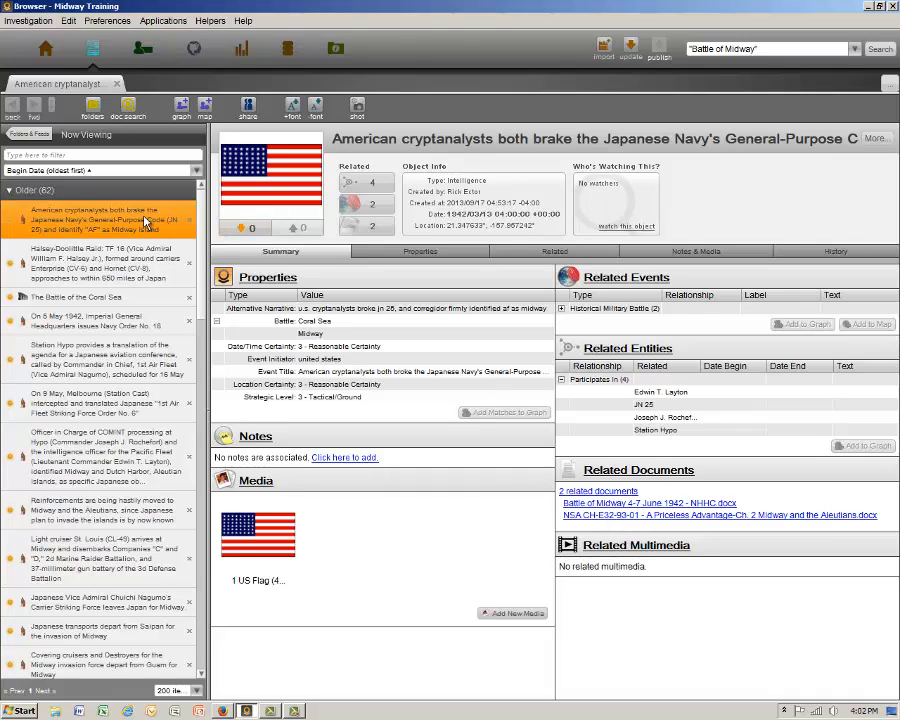
Read through the event summaries in date order, from the Halsey-Doolittle Raid to Station Hypo's translation of the Japanese aviation conference agenda.
key("Down")
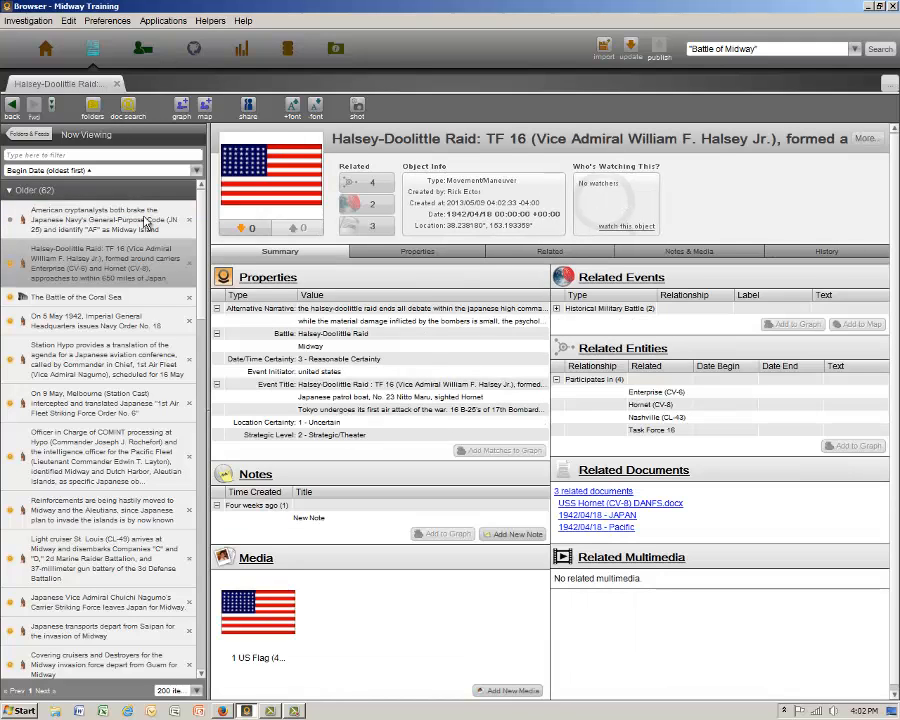
key("Down")
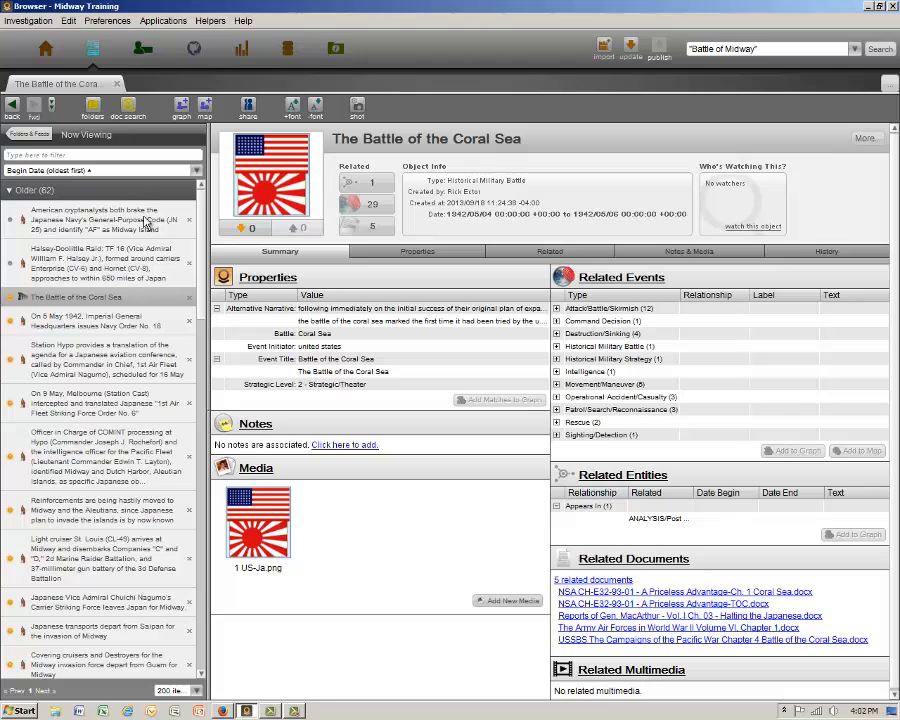
key("Down")
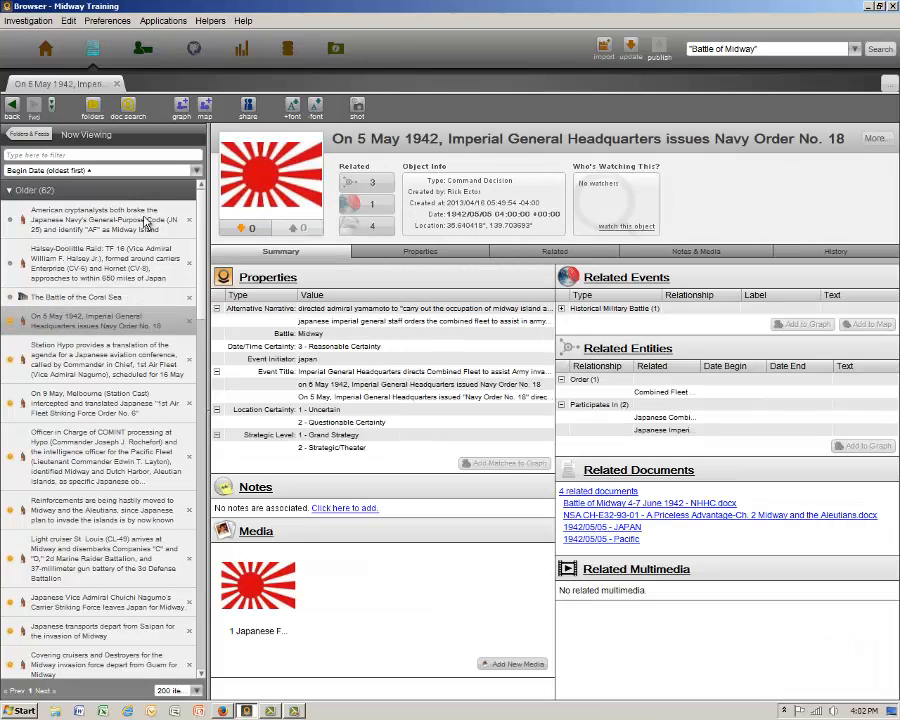
key("Down")
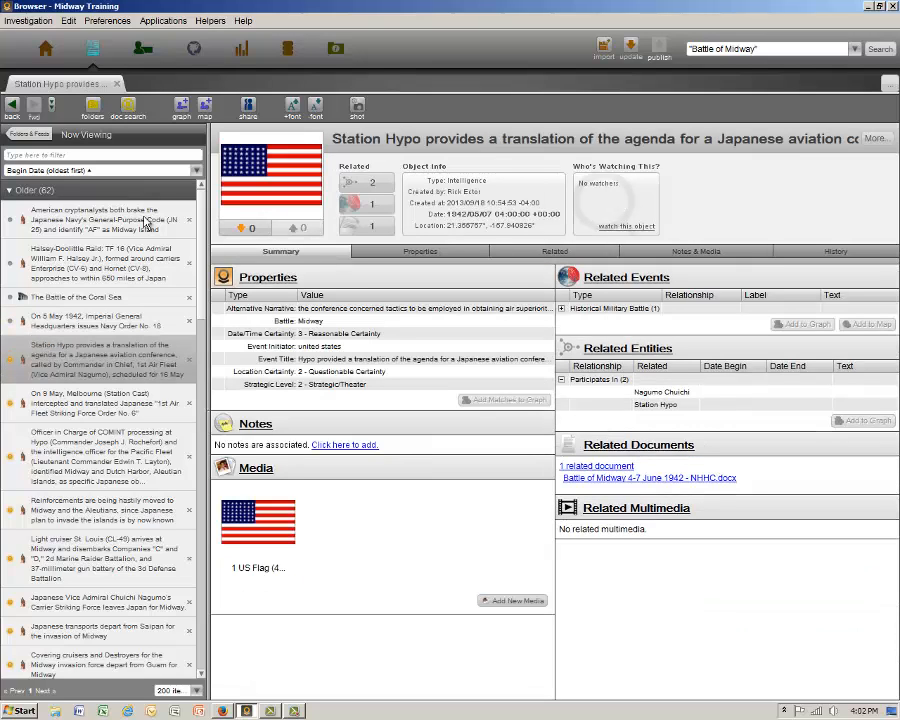